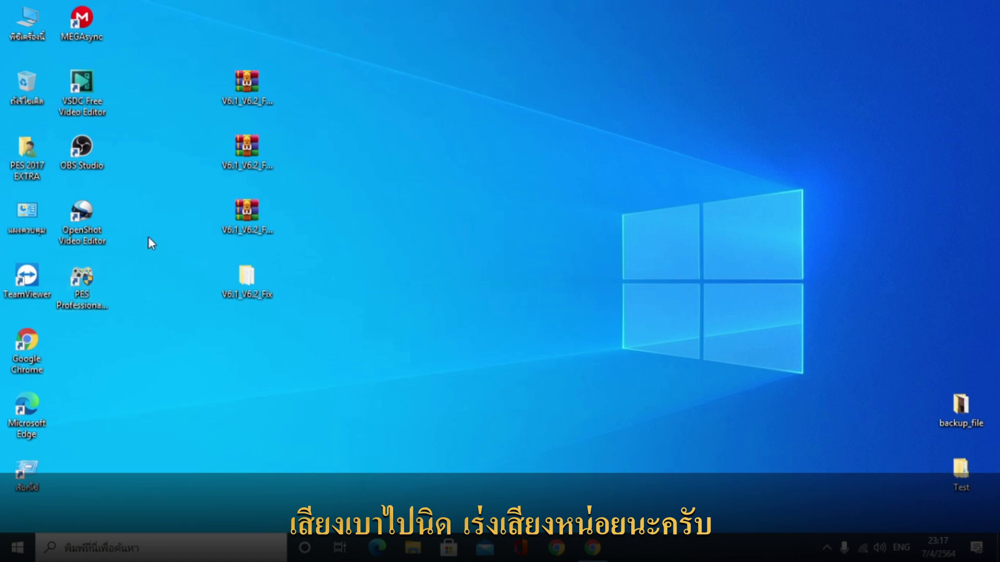
# - Reposition the PES Professionals Patch Selector shortcut and the three V6.1_V6.2_Fix archive parts into an empty area of the desktop
pyautogui.moveTo(193, 71); pyautogui.dragTo(283, 239)
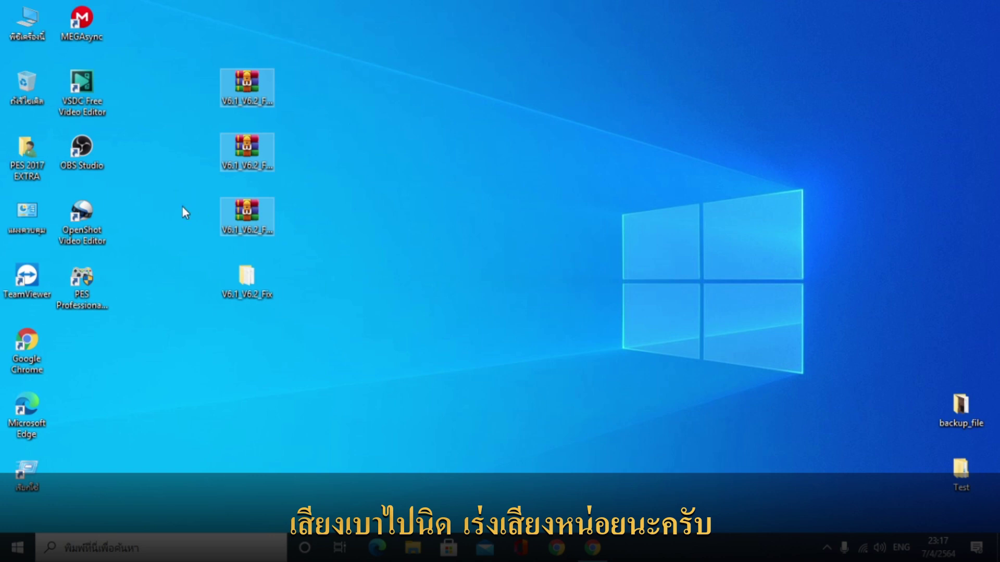
pyautogui.moveTo(83, 281); pyautogui.dragTo(536, 78)
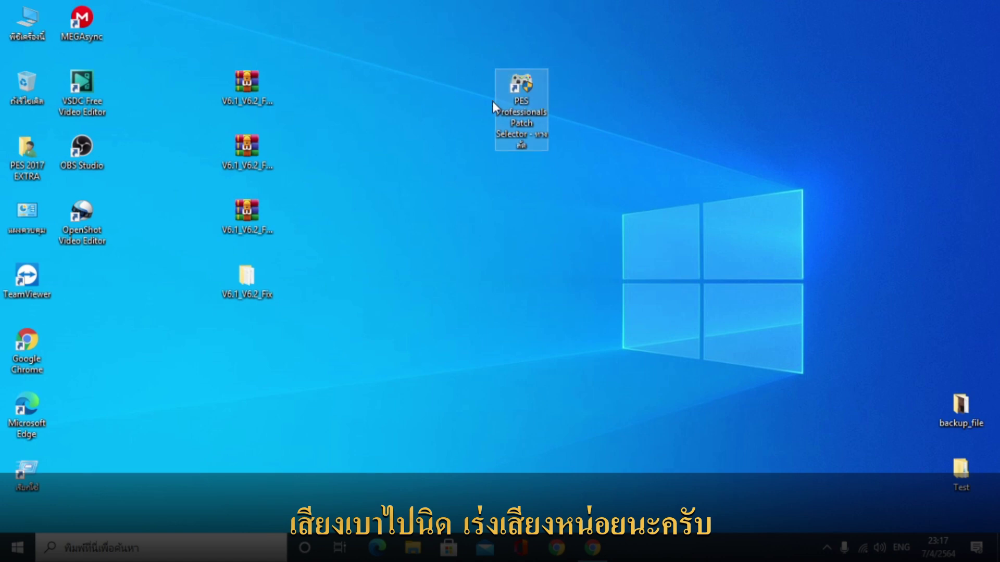
pyautogui.moveTo(188, 64); pyautogui.dragTo(335, 243)
pyautogui.moveTo(248, 90); pyautogui.dragTo(403, 92)
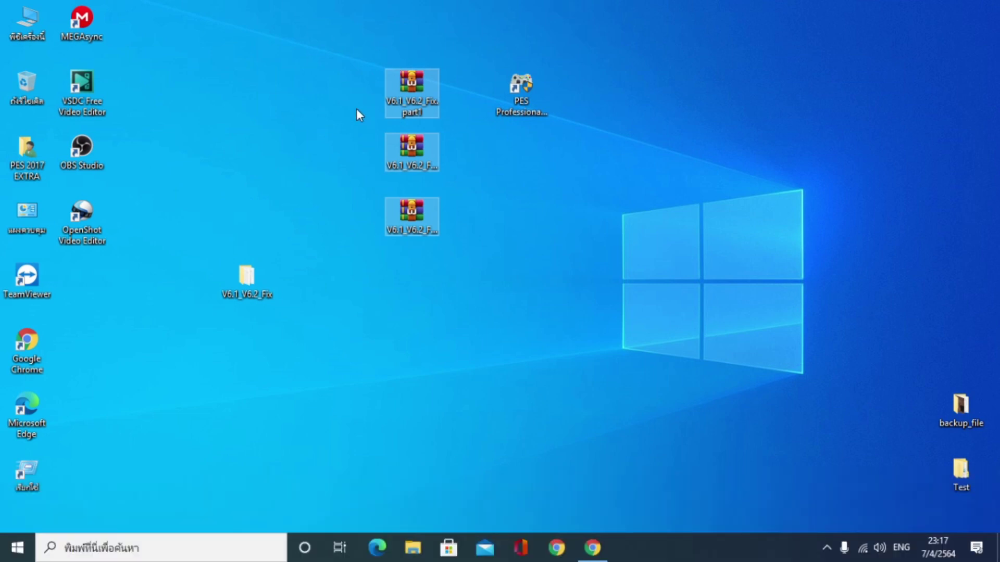
# - Select the three V6.1_V6.2_Fix archive parts and review their extraction options
pyautogui.moveTo(334, 58); pyautogui.dragTo(444, 251)
pyautogui.moveTo(327, 55); pyautogui.dragTo(459, 237)
pyautogui.moveTo(347, 60); pyautogui.dragTo(438, 263)
pyautogui.rightClick(420, 88)
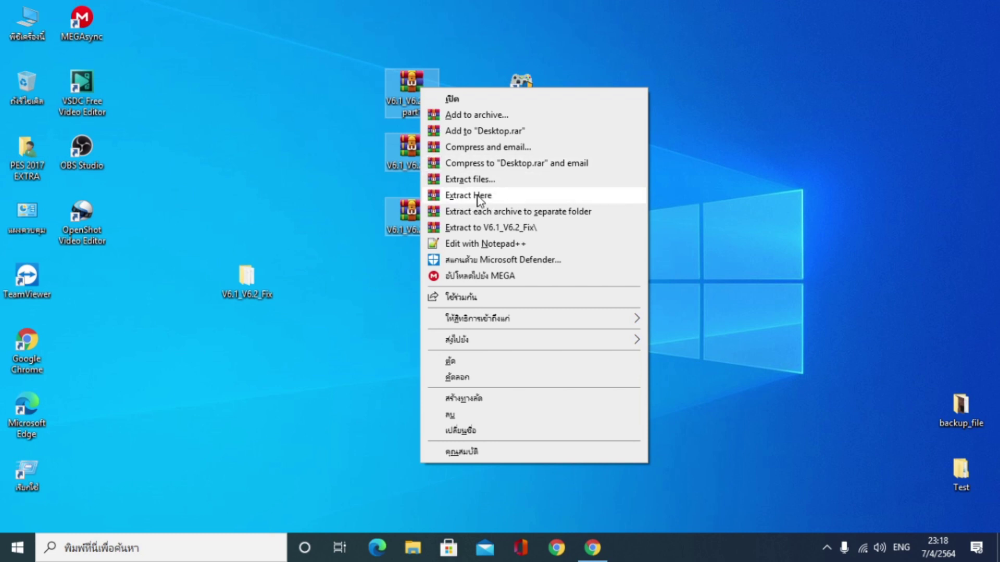
pyautogui.click(235, 99)
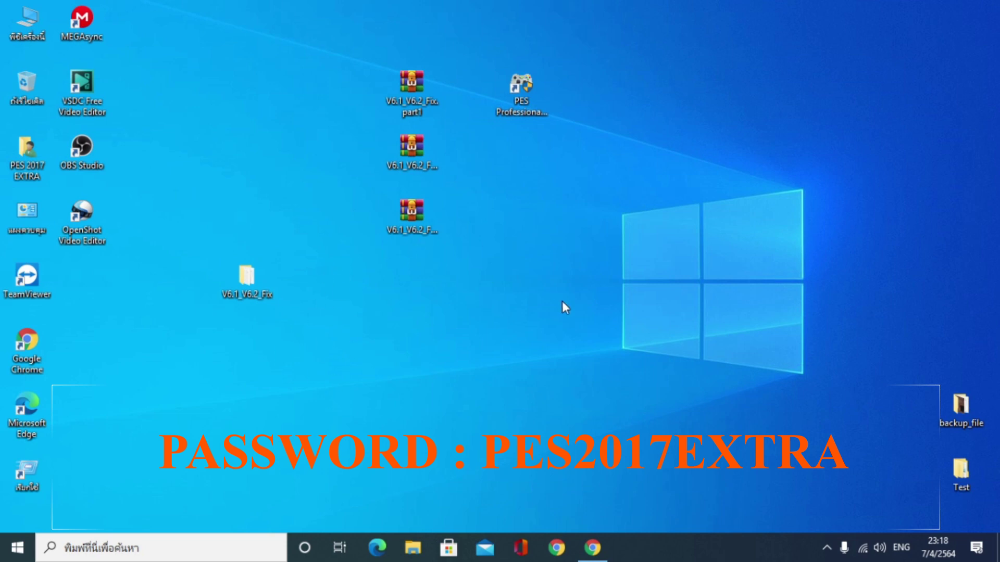
# - Move the extracted V6.1_V6.2_Fix folder directly beneath the three archive parts on the desktop
pyautogui.moveTo(268, 293); pyautogui.dragTo(301, 278)
pyautogui.moveTo(407, 277); pyautogui.dragTo(408, 276)
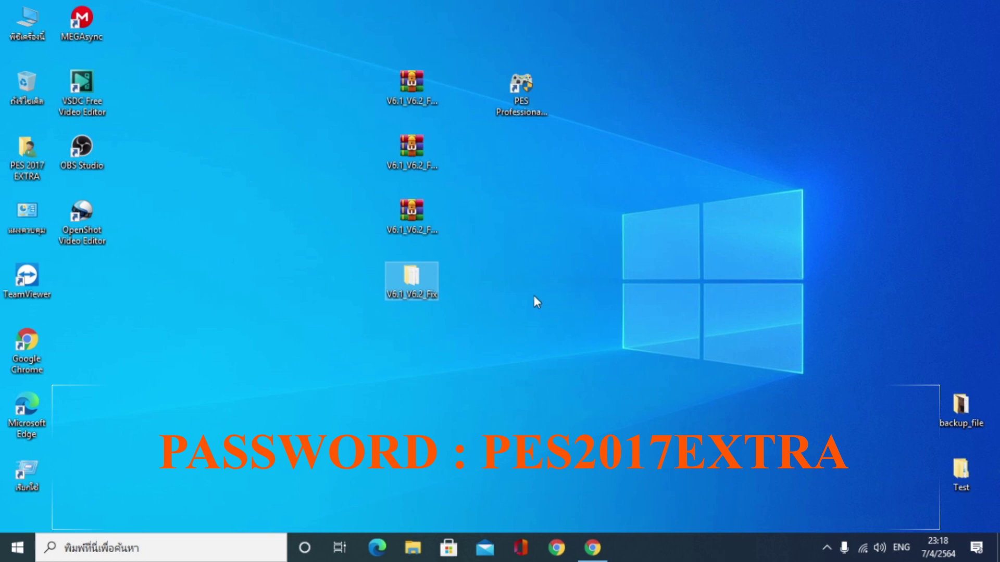
pyautogui.moveTo(409, 275); pyautogui.dragTo(371, 280)
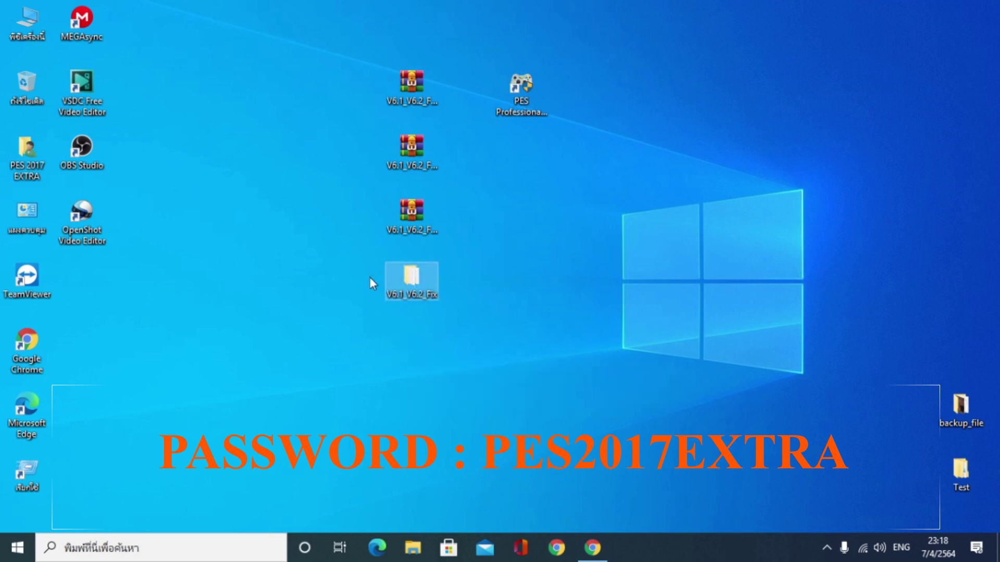
# - Open the V6.1_V6.2_Fix folder, reposition its window and make it slightly taller
pyautogui.doubleClick(433, 290)
pyautogui.moveTo(680, 62); pyautogui.dragTo(402, 41)
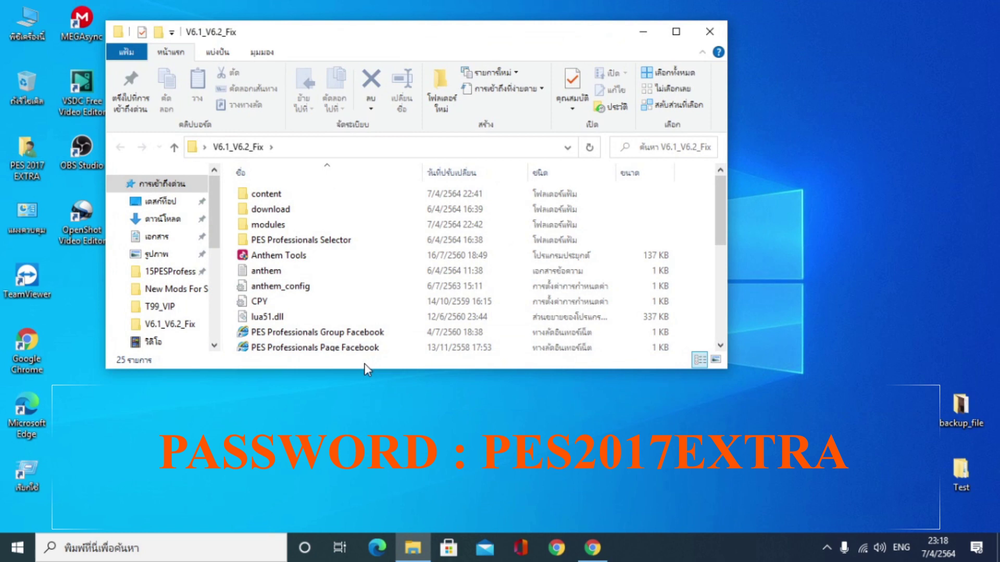
pyautogui.moveTo(366, 374); pyautogui.dragTo(376, 392)
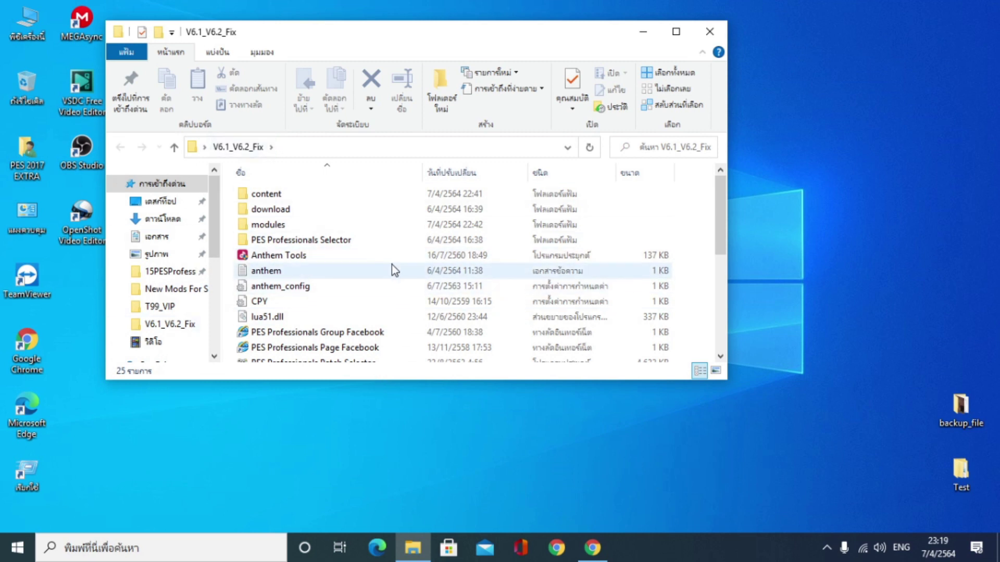
# - Check which files the download folder inside V6.1_V6.2_Fix contains, then return to the parent folder
pyautogui.click(315, 228)
pyautogui.click(316, 240)
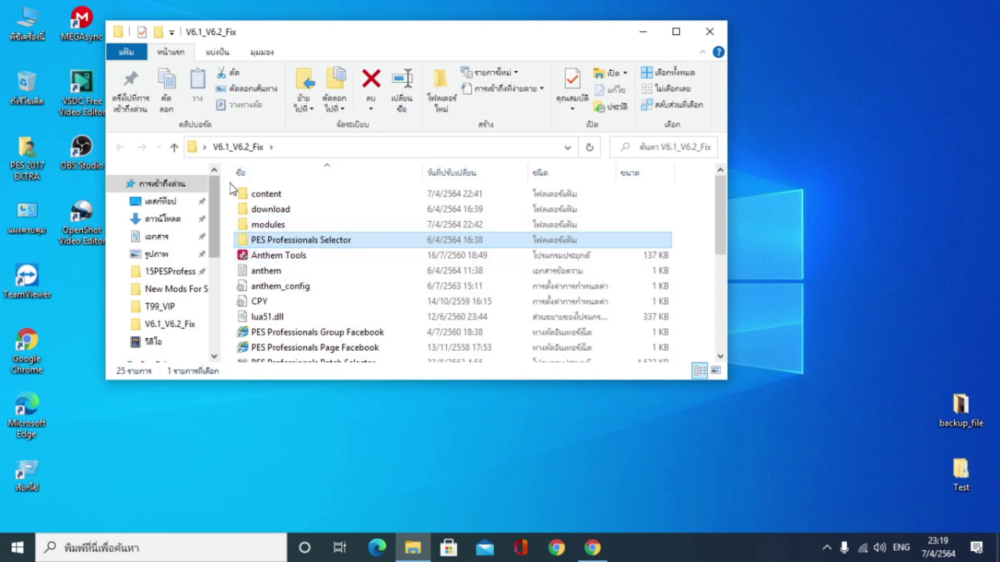
pyautogui.click(268, 212)
pyautogui.doubleClick(269, 211)
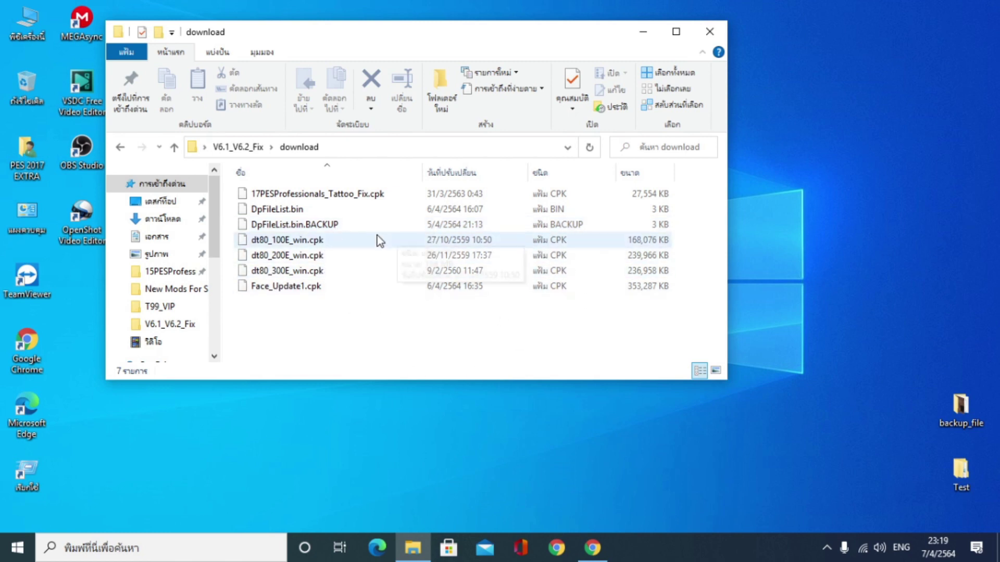
pyautogui.click(174, 147)
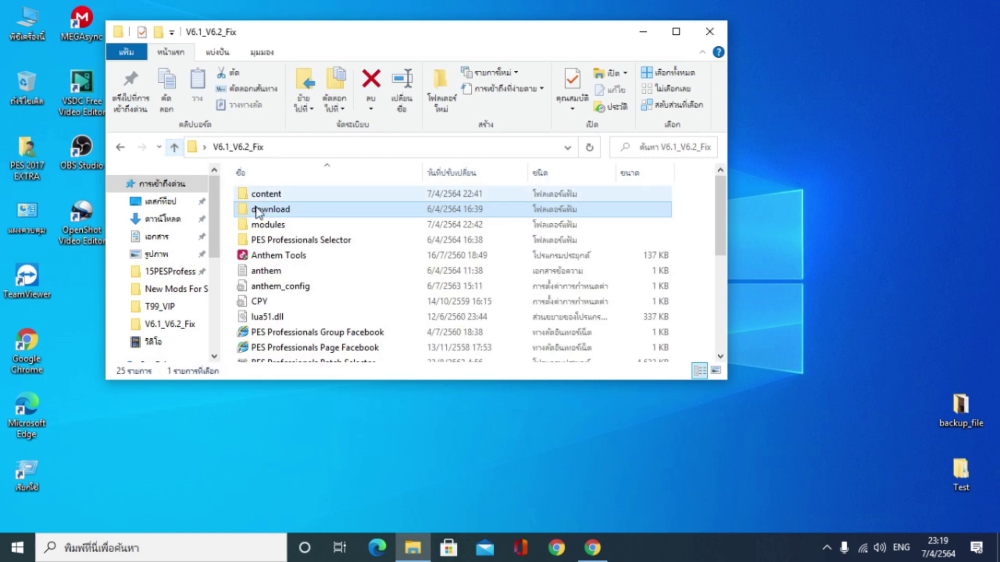
# - Examine the subfolders of the content folder, including Ball_Server, Boards, Entry_Euro and Sky_Mod, and return to V6.1_V6.2_Fix
pyautogui.click(263, 195)
pyautogui.doubleClick(264, 195)
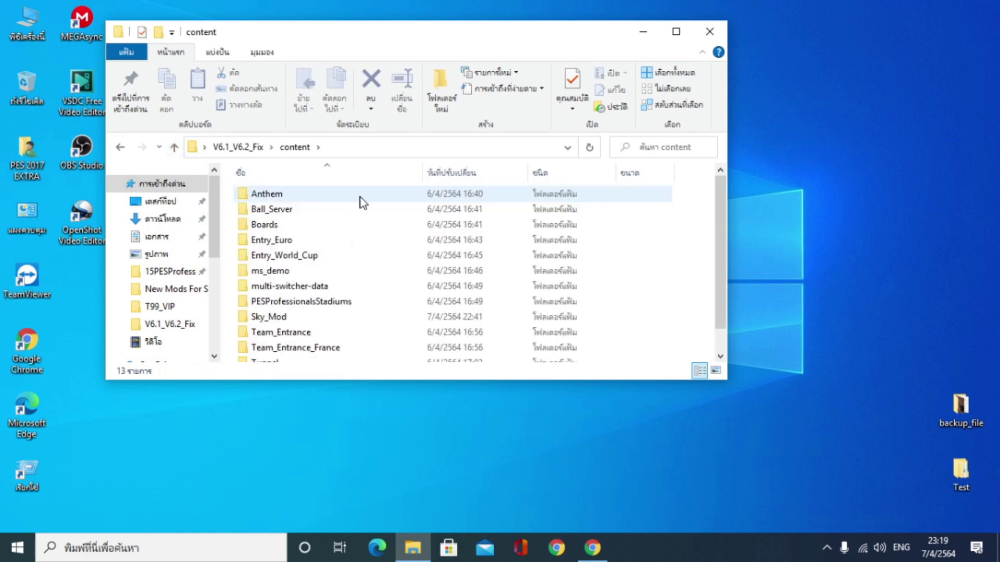
pyautogui.click(174, 147)
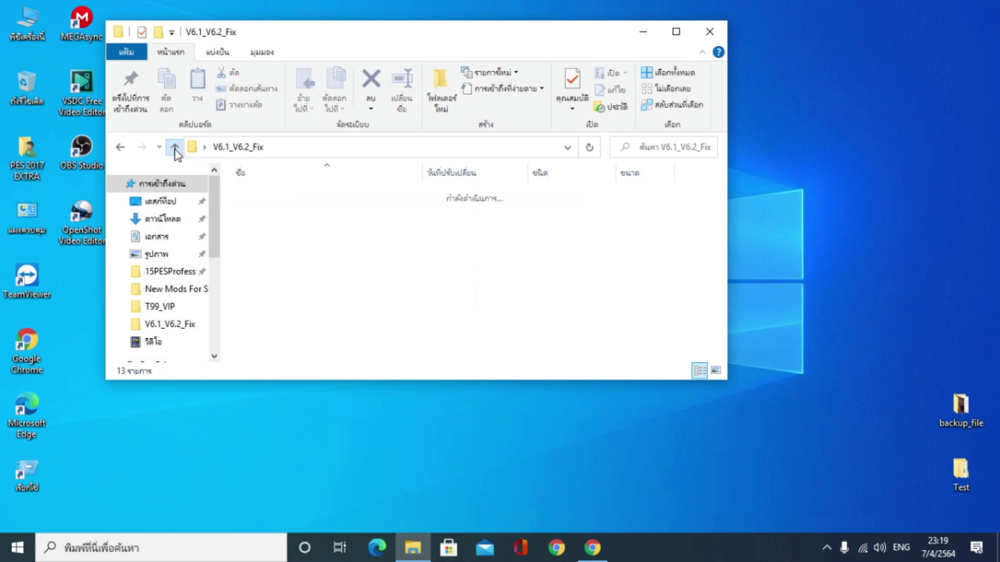
pyautogui.doubleClick(270, 198)
pyautogui.click(283, 209)
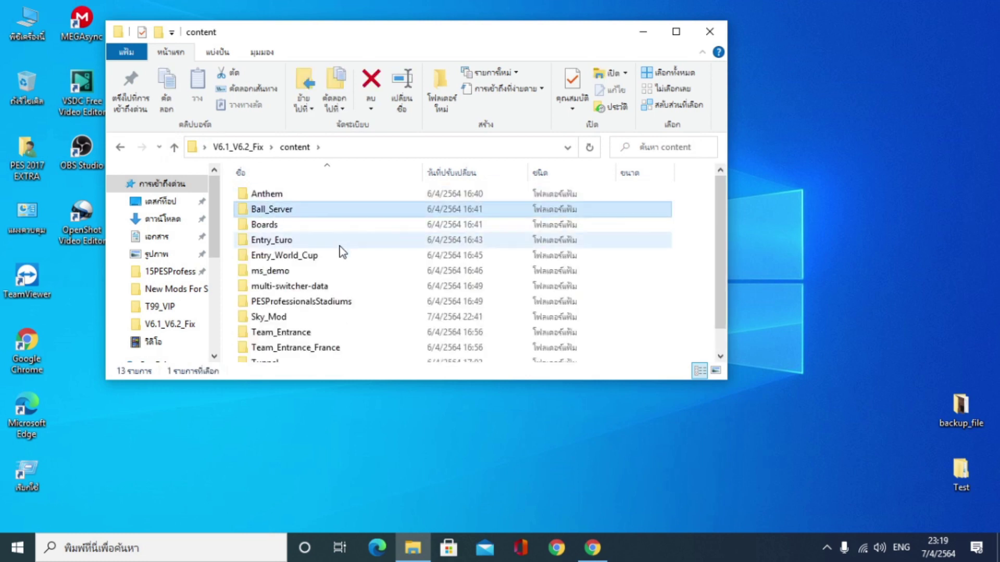
pyautogui.click(265, 225)
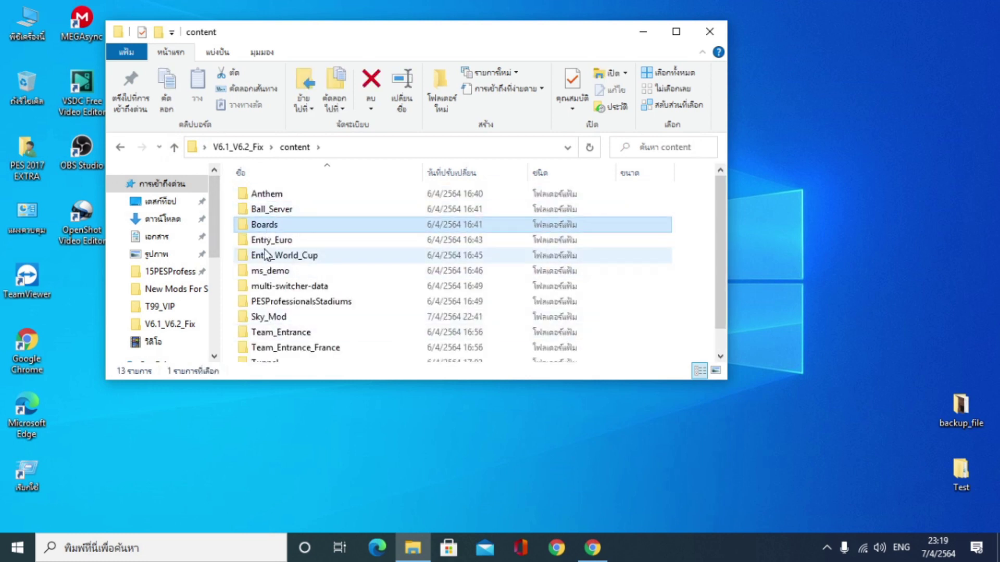
pyautogui.scroll(-1, 265, 248)
pyautogui.click(266, 216)
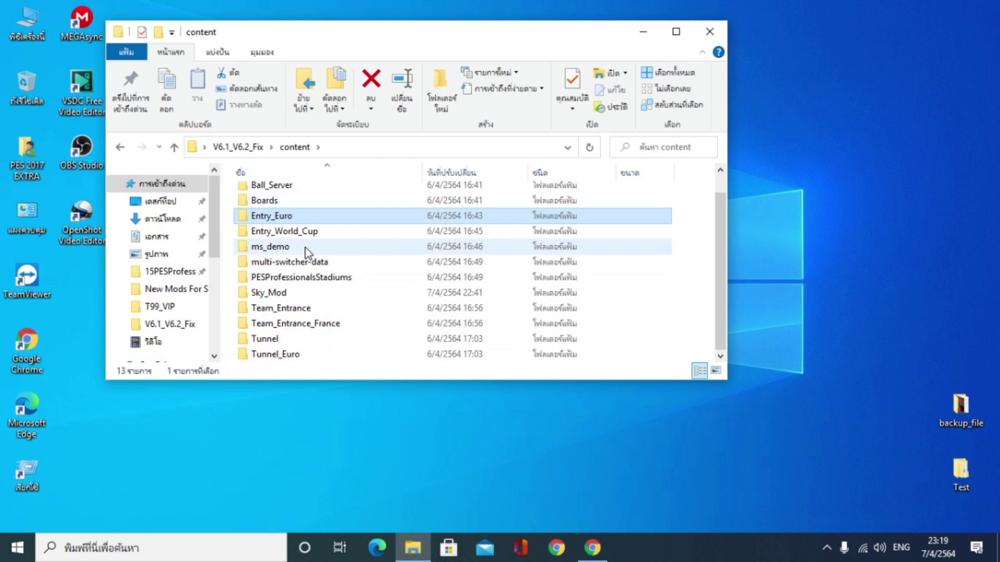
pyautogui.click(276, 311)
pyautogui.click(265, 295)
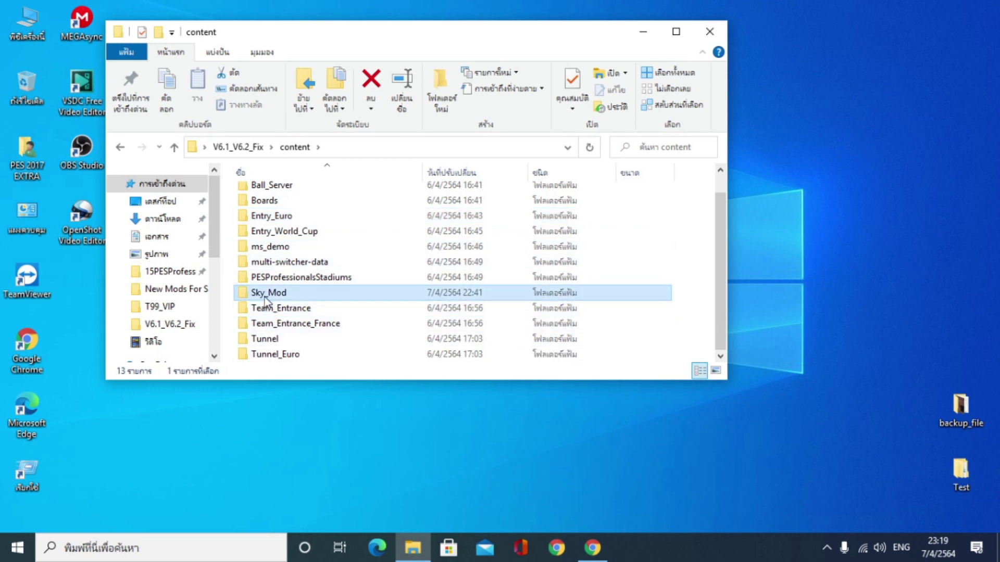
pyautogui.click(174, 147)
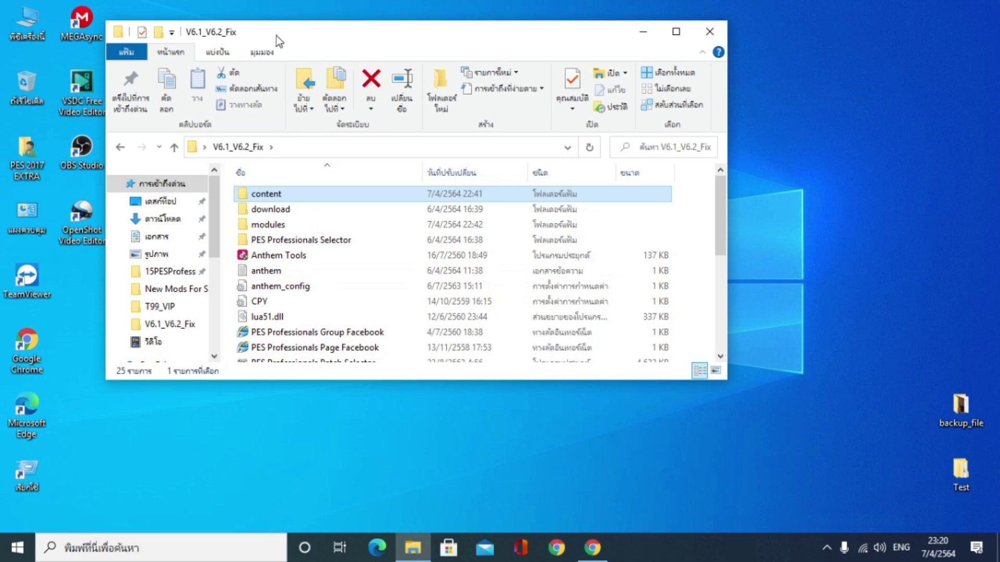
# - Inspect Face_Update1.cpk and 17PESProfessionals_Tattoo_Fix.cpk in the download folder, then go back to V6.1_V6.2_Fix
pyautogui.doubleClick(287, 210)
pyautogui.click(287, 287)
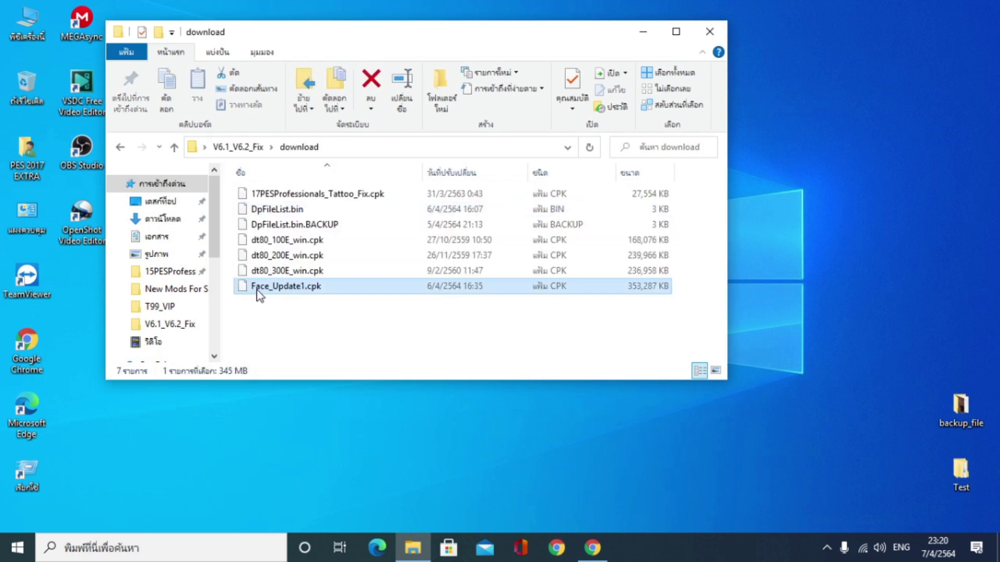
pyautogui.click(311, 196)
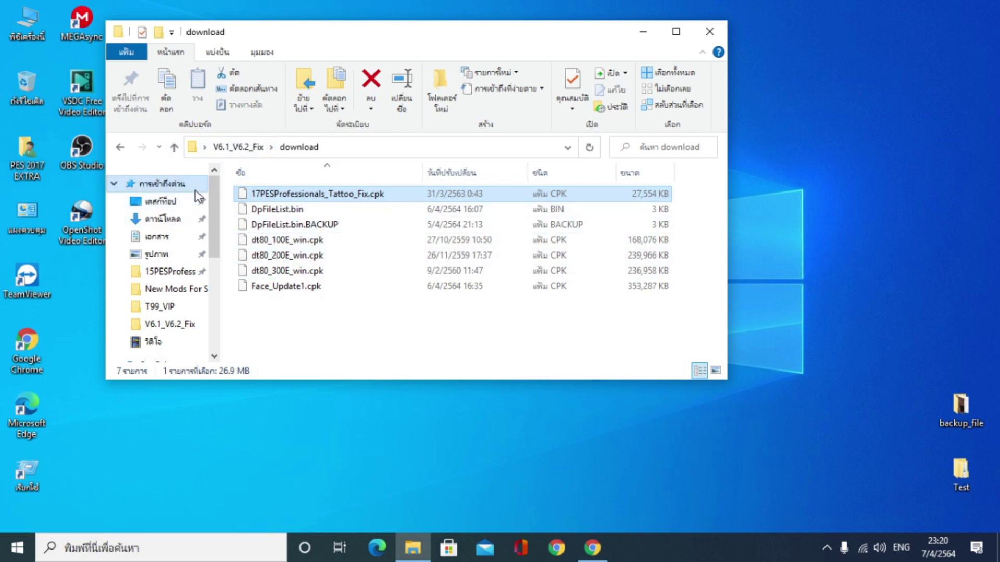
pyautogui.click(174, 148)
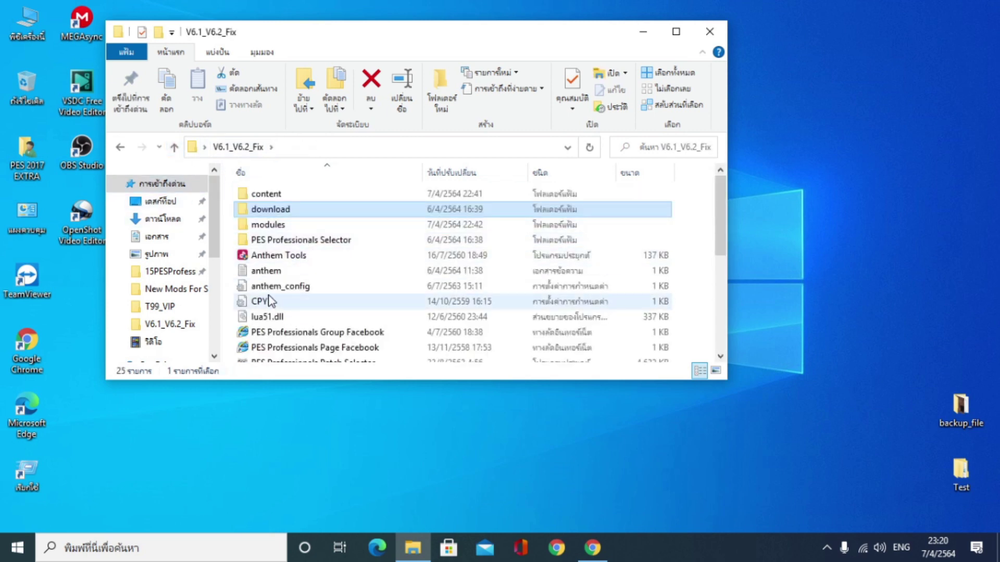
# - Look through the remaining V6.1_V6.2_Fix files and move the folder window clear of the desktop shortcut
pyautogui.scroll(-3, 268, 301)
pyautogui.moveTo(277, 30); pyautogui.dragTo(218, 50)
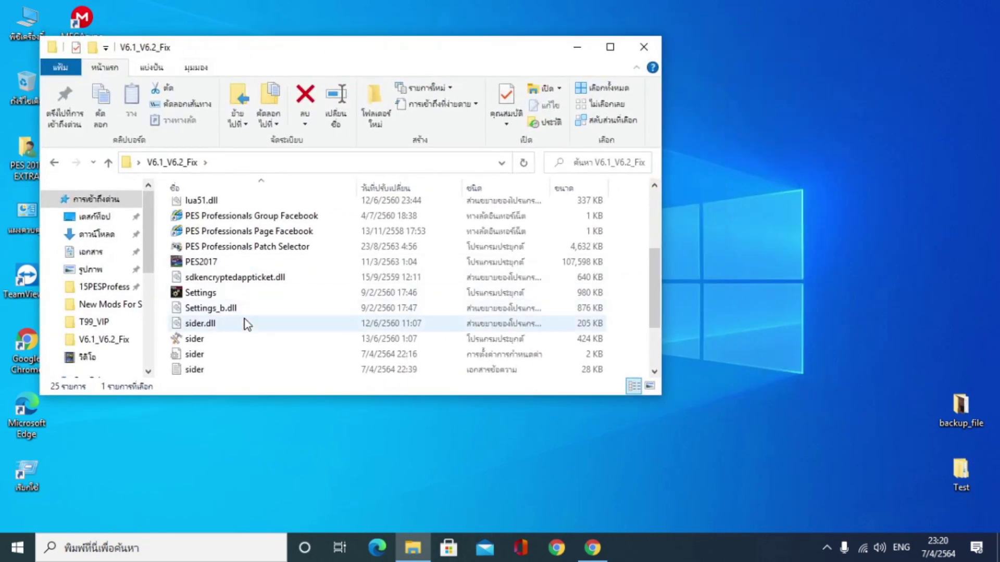
pyautogui.scroll(2, 247, 324)
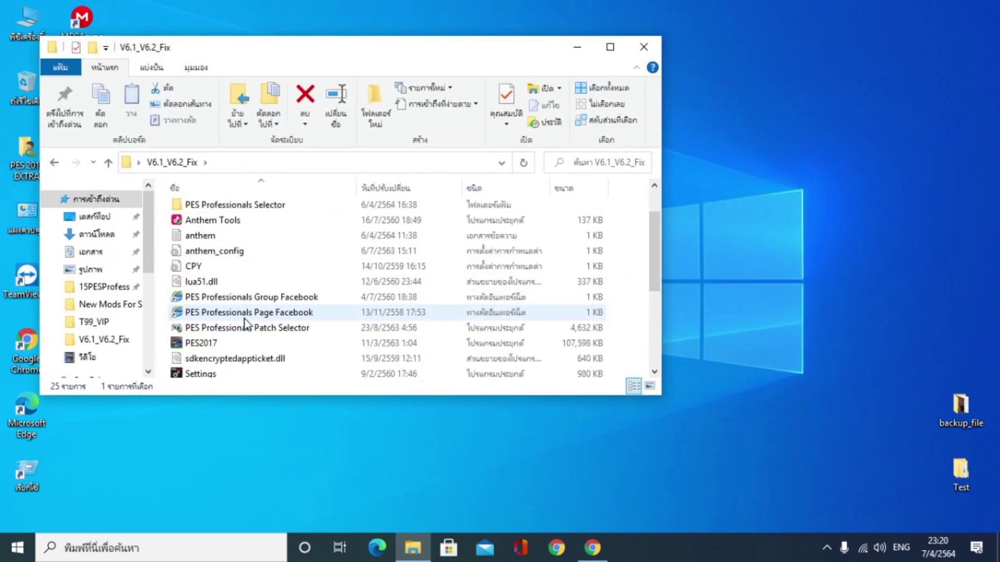
pyautogui.scroll(-3, 241, 242)
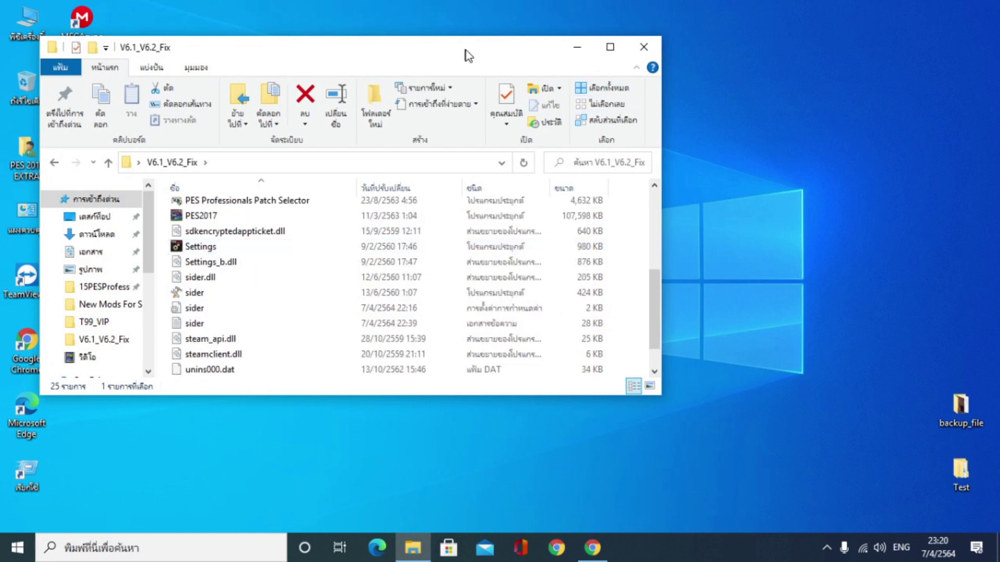
pyautogui.moveTo(241, 53); pyautogui.dragTo(802, 54)
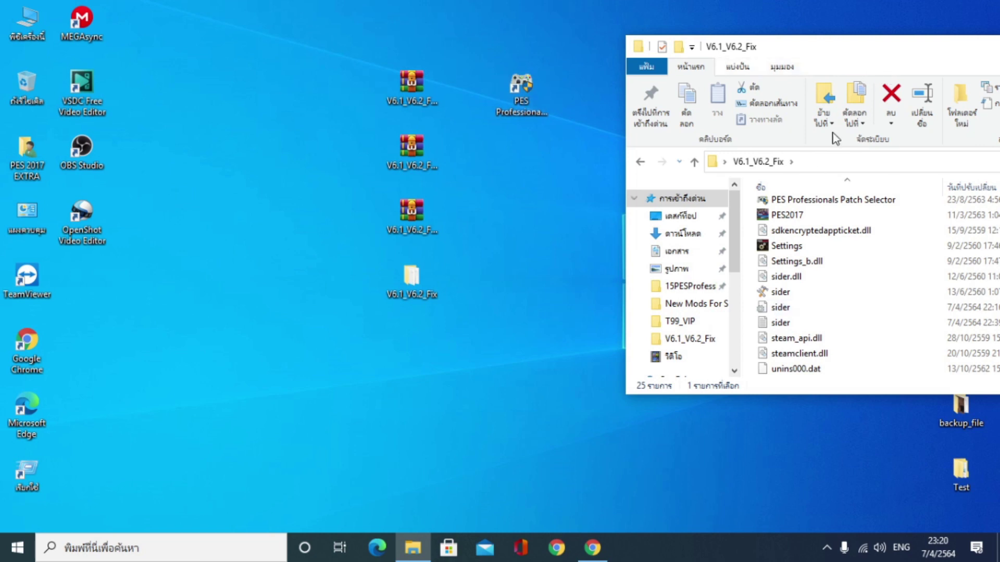
# - Open the file location of the PES Professionals Patch Selector shortcut and place that game folder window beside V6.1_V6.2_Fix
pyautogui.click(517, 87)
pyautogui.rightClick(521, 87)
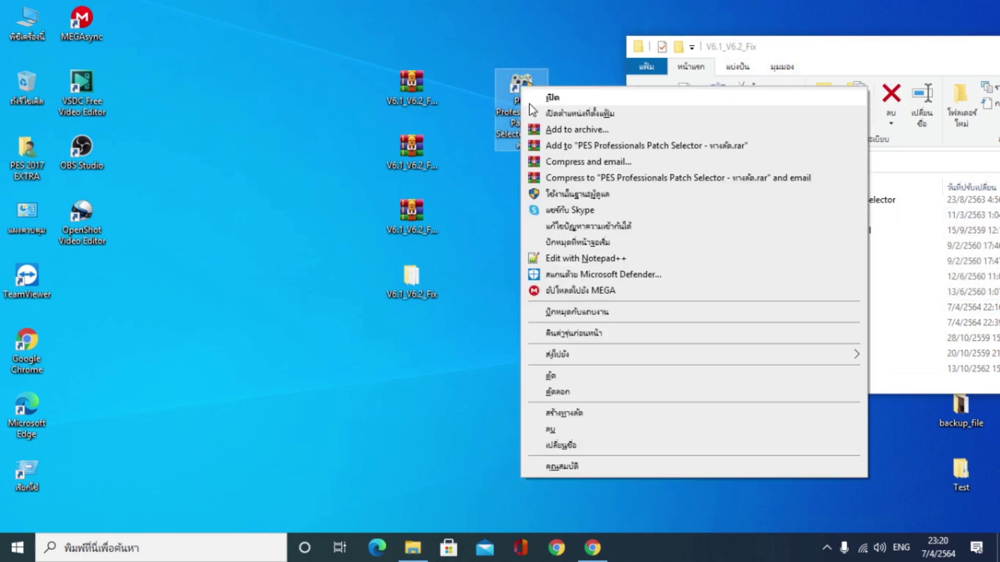
pyautogui.click(583, 114)
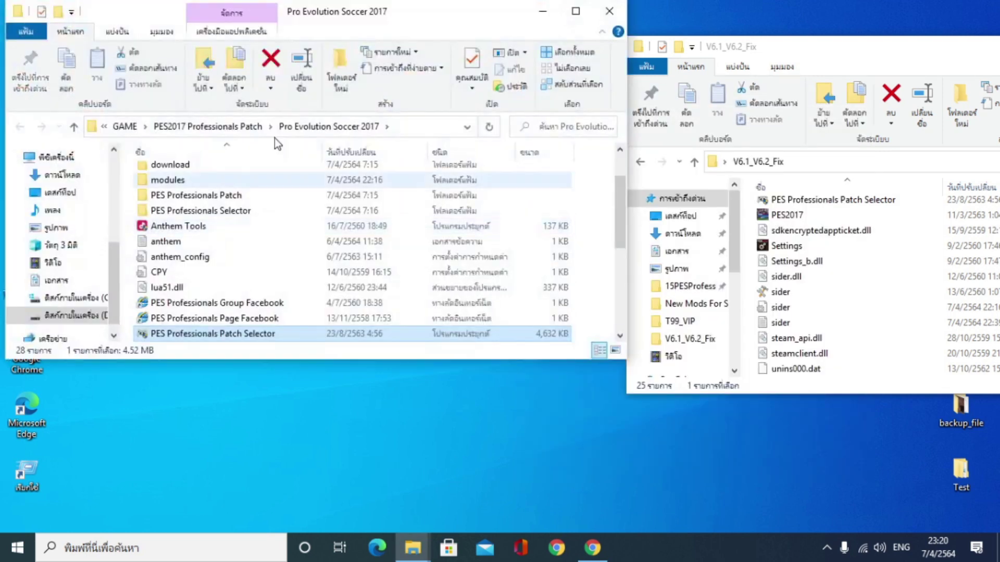
pyautogui.scroll(1, 208, 224)
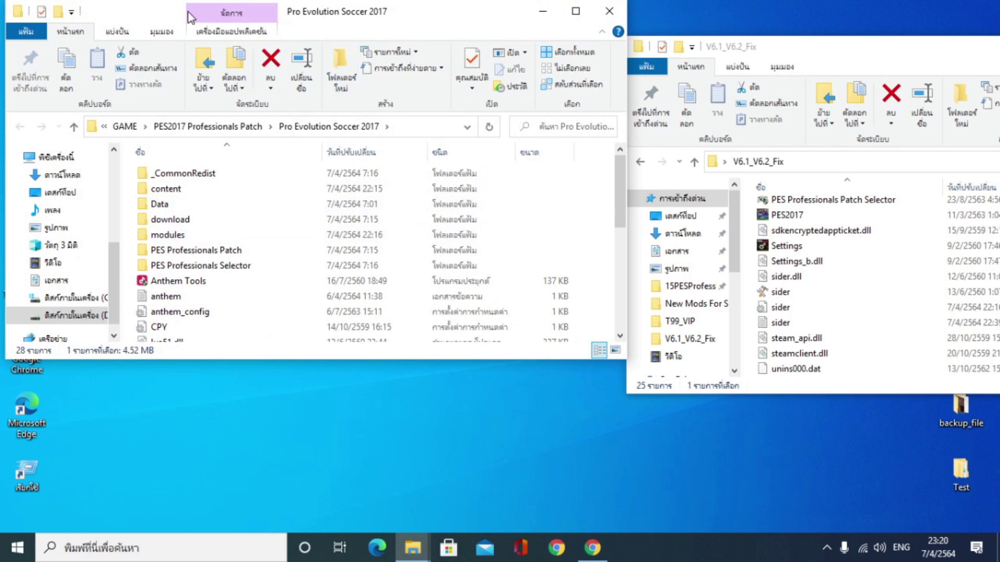
pyautogui.moveTo(125, 7); pyautogui.dragTo(146, 45)
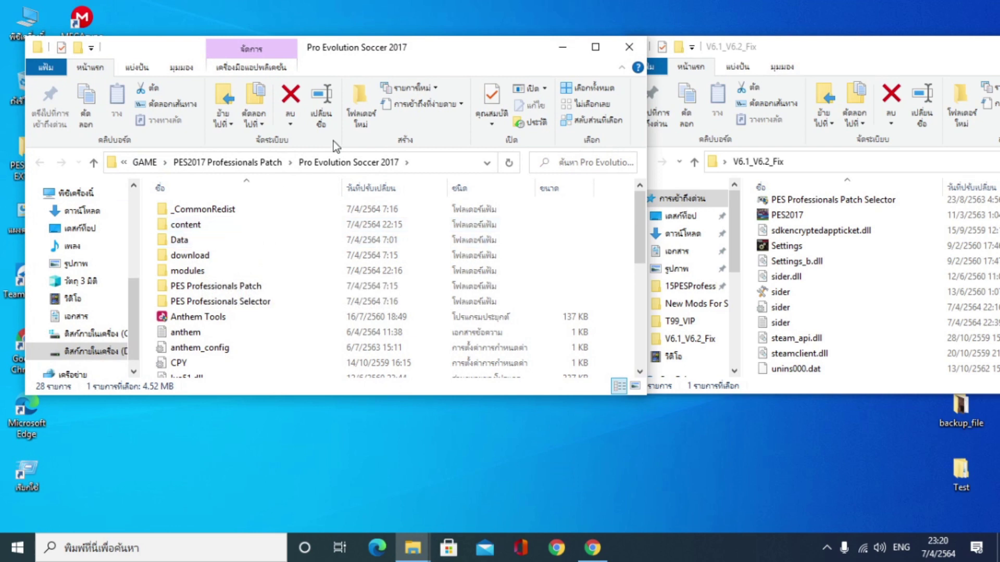
# - Select the content and modules folders in the Pro Evolution Soccer 2017 folder and check the delete option for them
pyautogui.click(191, 225)
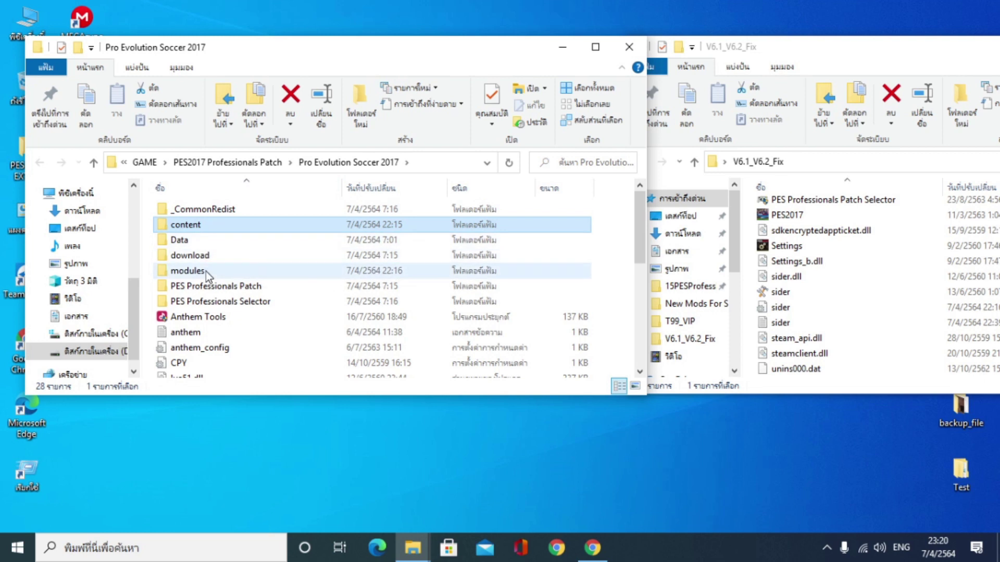
pyautogui.keyDown('ctrl'); pyautogui.click(189, 273); pyautogui.keyUp('ctrl')
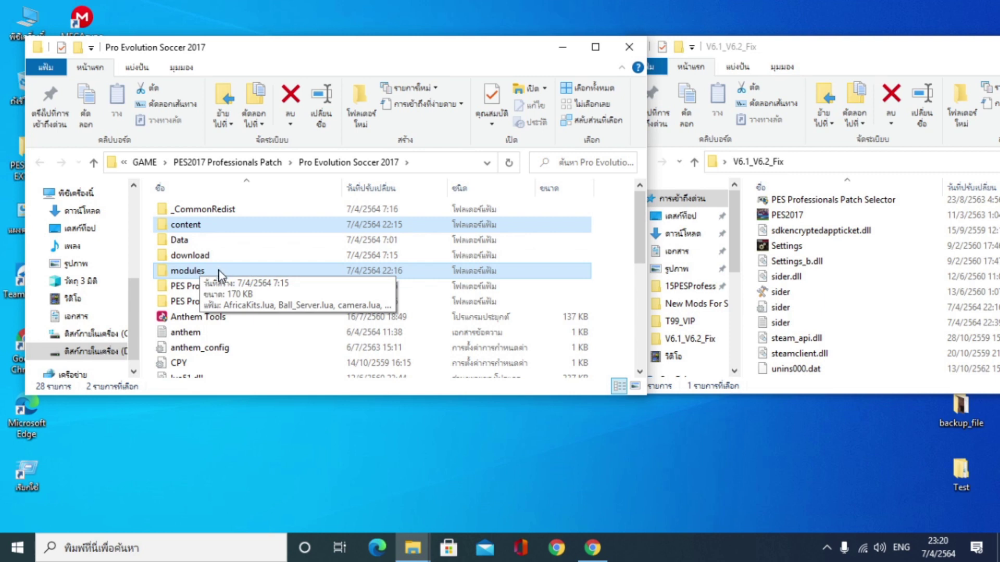
pyautogui.rightClick(185, 230)
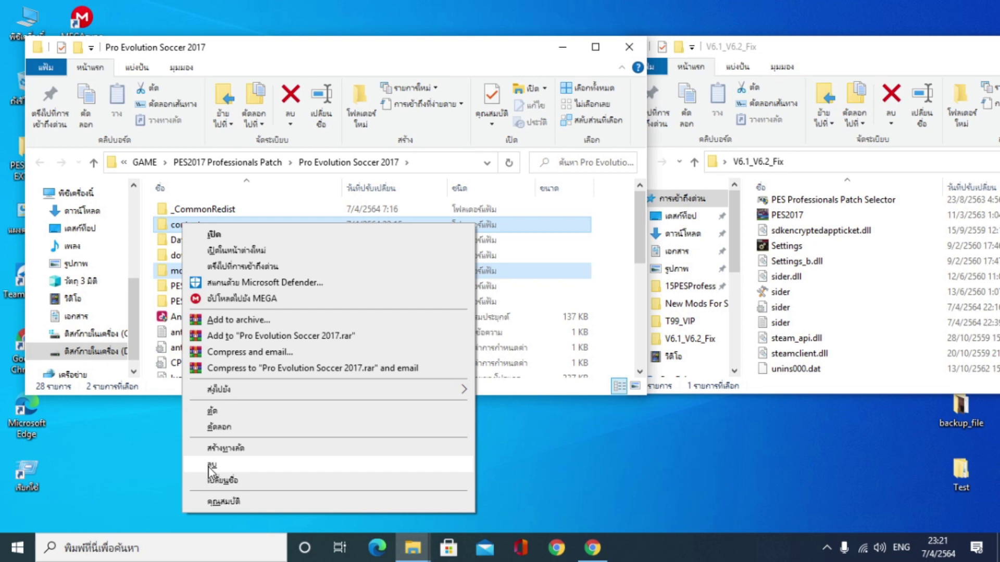
pyautogui.click(308, 88)
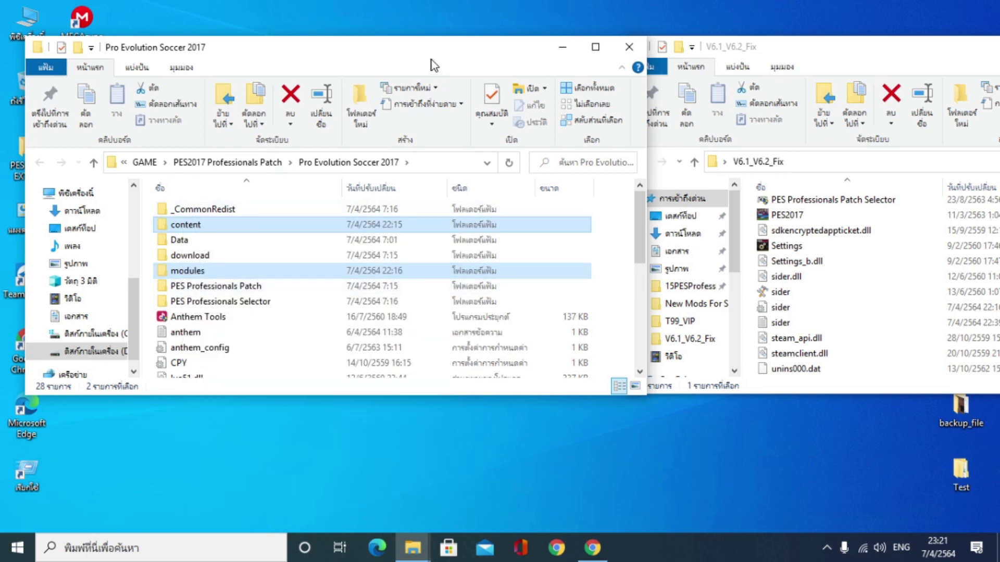
# - Select everything in V6.1_V6.2_Fix and try to copy it into the Pro Evolution Soccer 2017 folder
pyautogui.click(816, 51)
pyautogui.scroll(4, 773, 262)
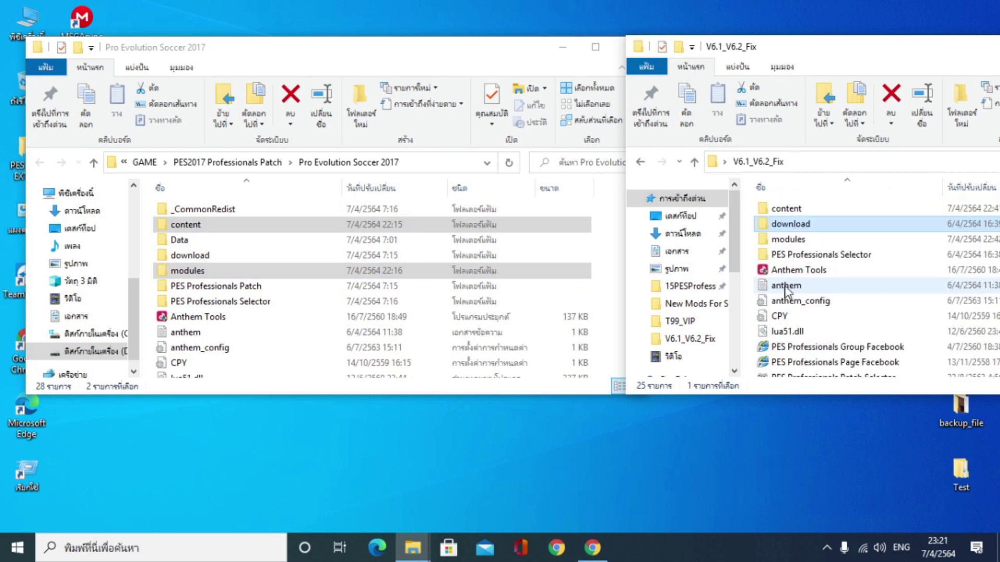
pyautogui.click(780, 210)
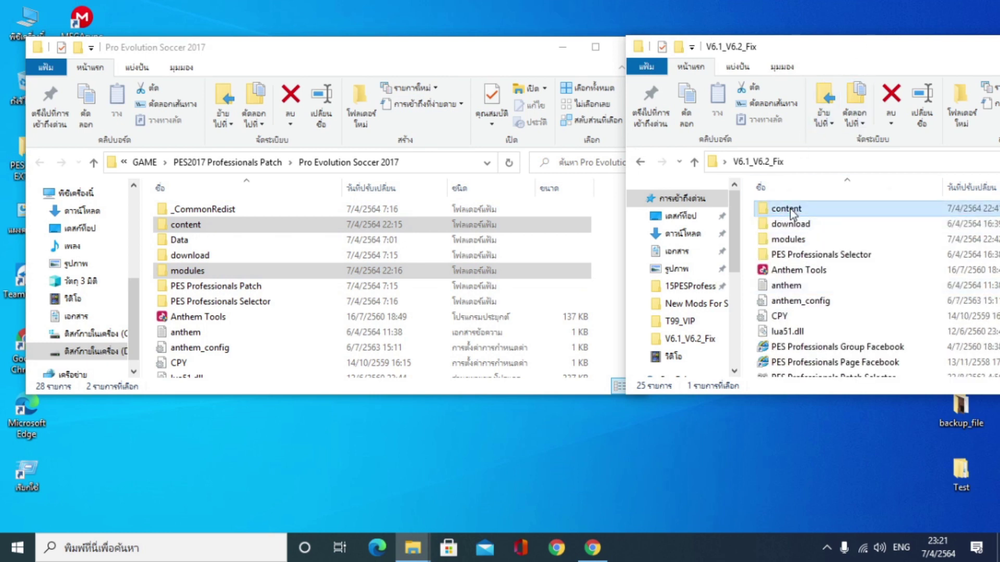
pyautogui.hotkey('ctrl', 'a')
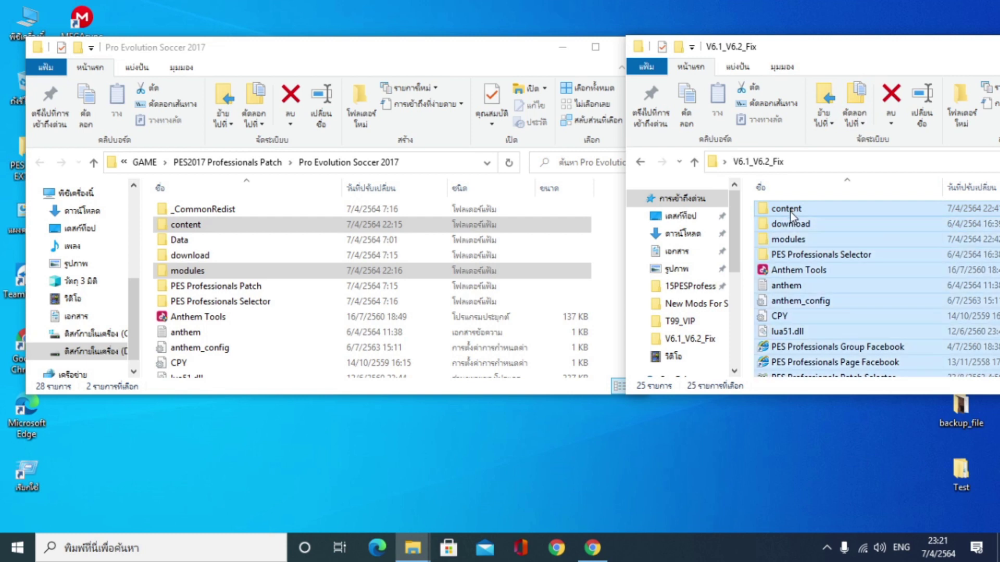
pyautogui.moveTo(764, 213); pyautogui.dragTo(148, 314)
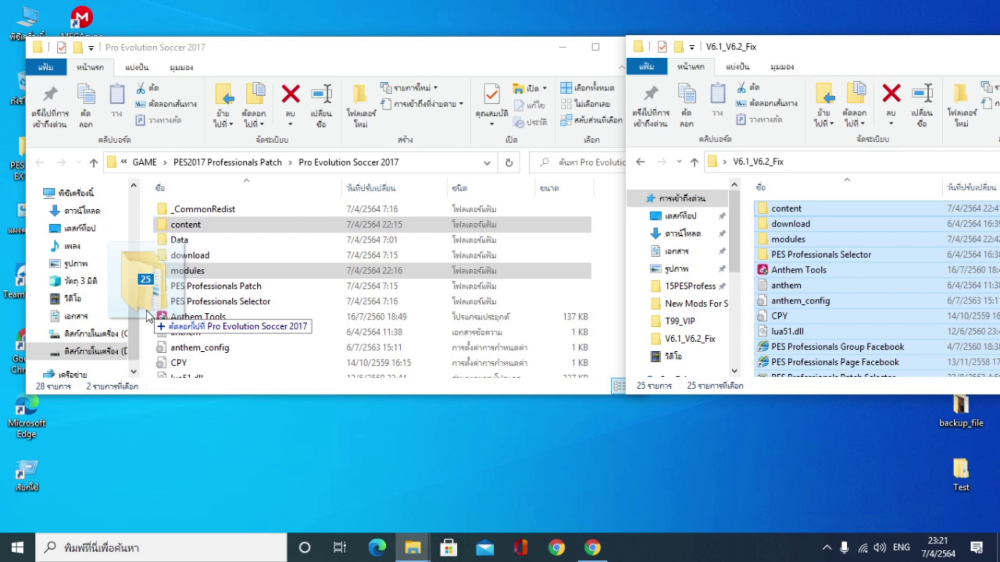
pyautogui.moveTo(148, 315); pyautogui.dragTo(746, 235)
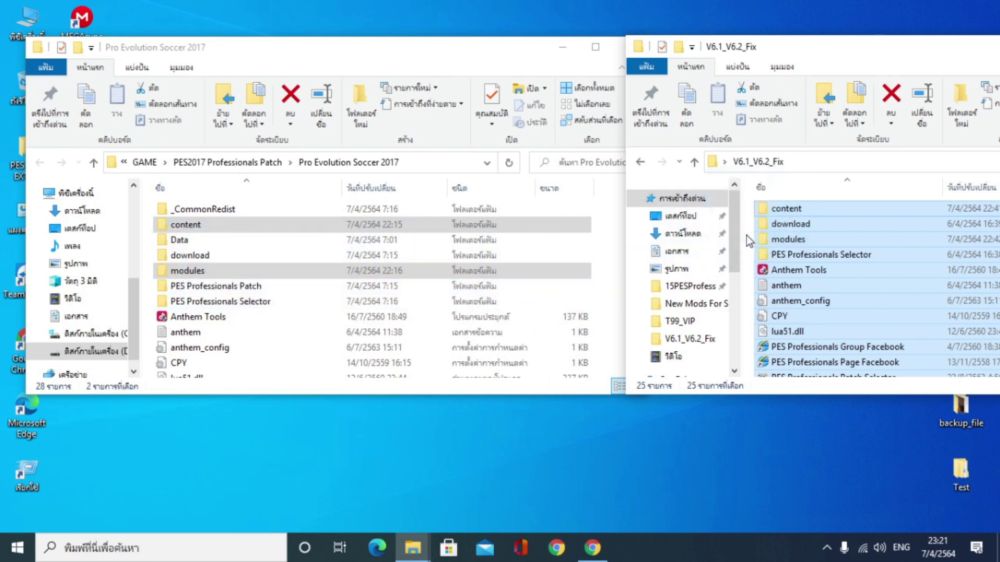
# - Close the Pro Evolution Soccer 2017 and V6.1_V6.2_Fix folder windows and refresh the desktop
pyautogui.click(482, 67)
pyautogui.click(633, 48)
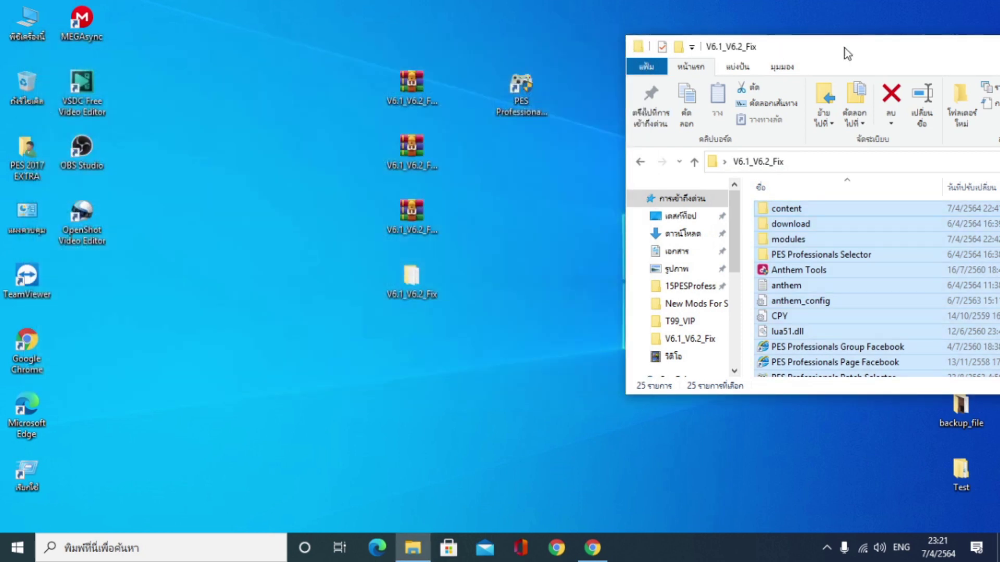
pyautogui.moveTo(838, 49); pyautogui.dragTo(260, 112)
pyautogui.click(676, 111)
pyautogui.rightClick(651, 61)
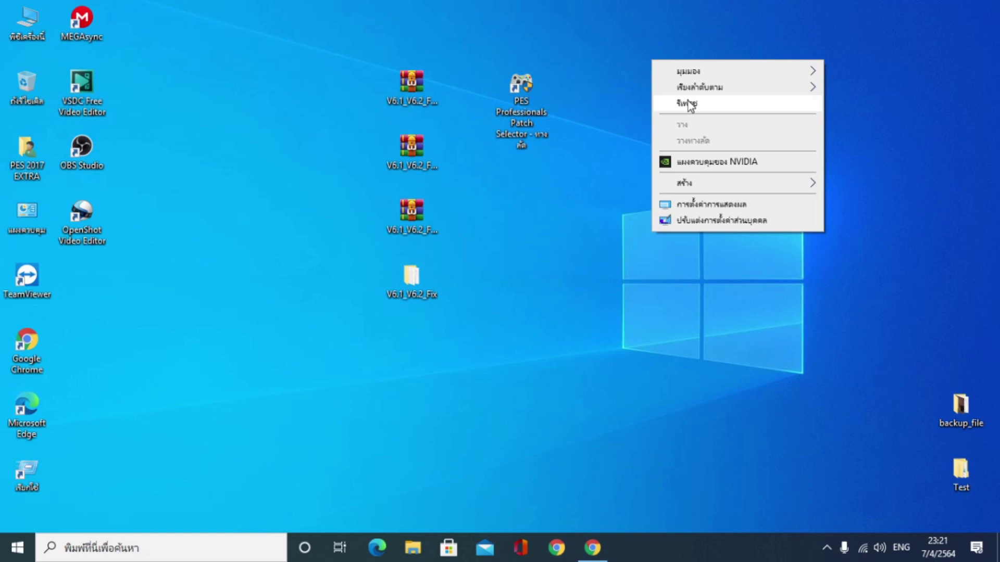
pyautogui.click(688, 104)
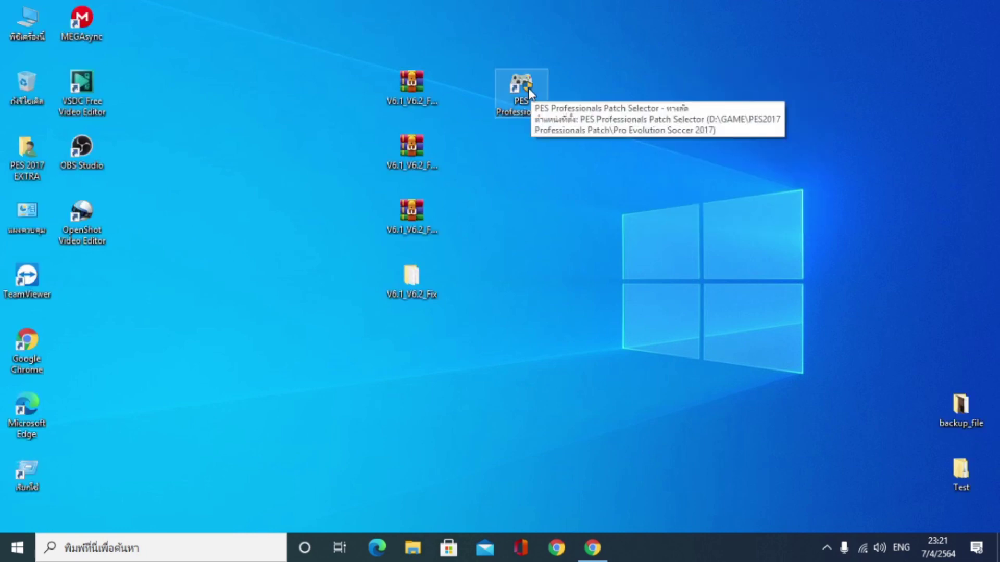
# - Run the PES Professionals Patch Selector desktop shortcut as administrator
pyautogui.rightClick(521, 82)
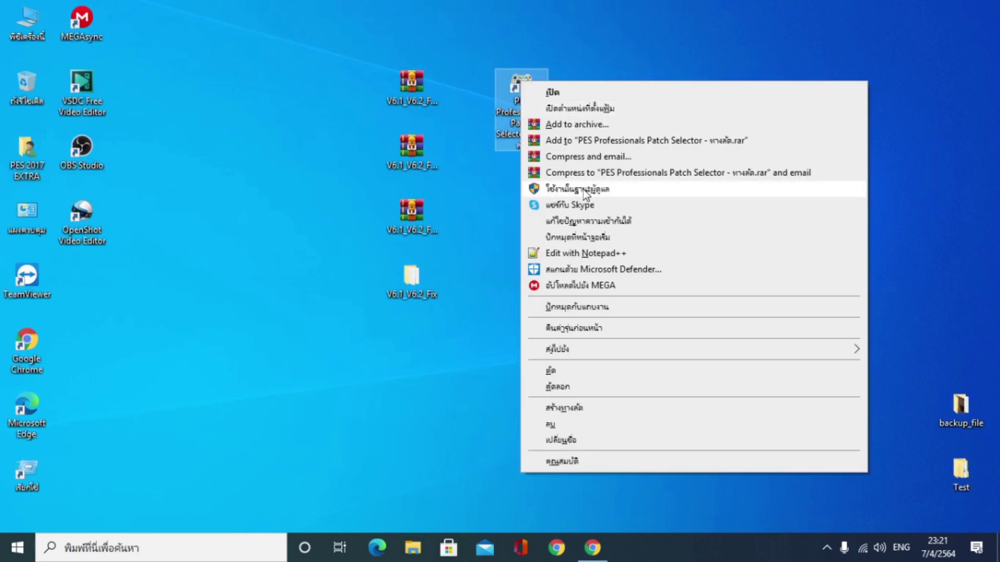
pyautogui.click(455, 65)
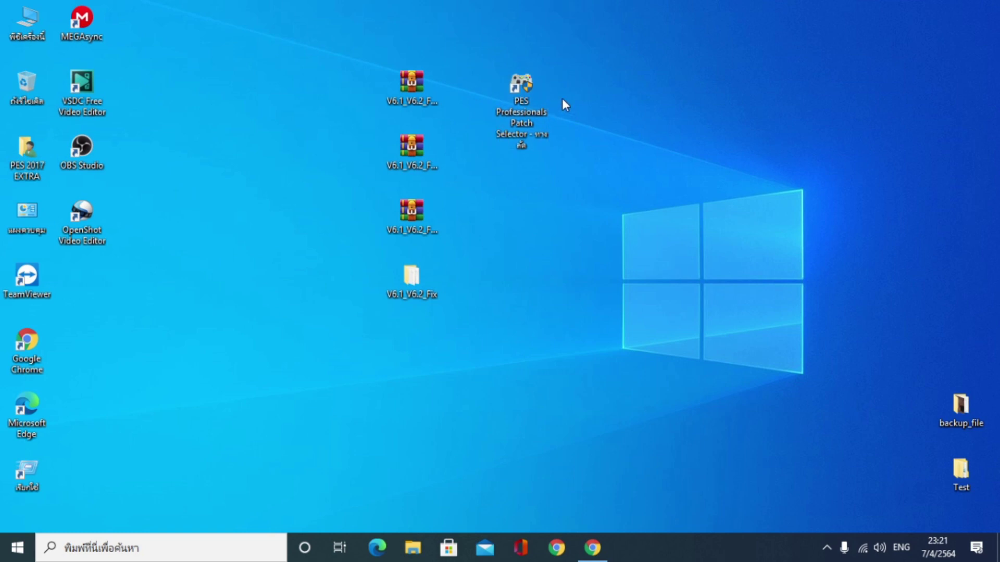
pyautogui.click(513, 115)
pyautogui.rightClick(516, 84)
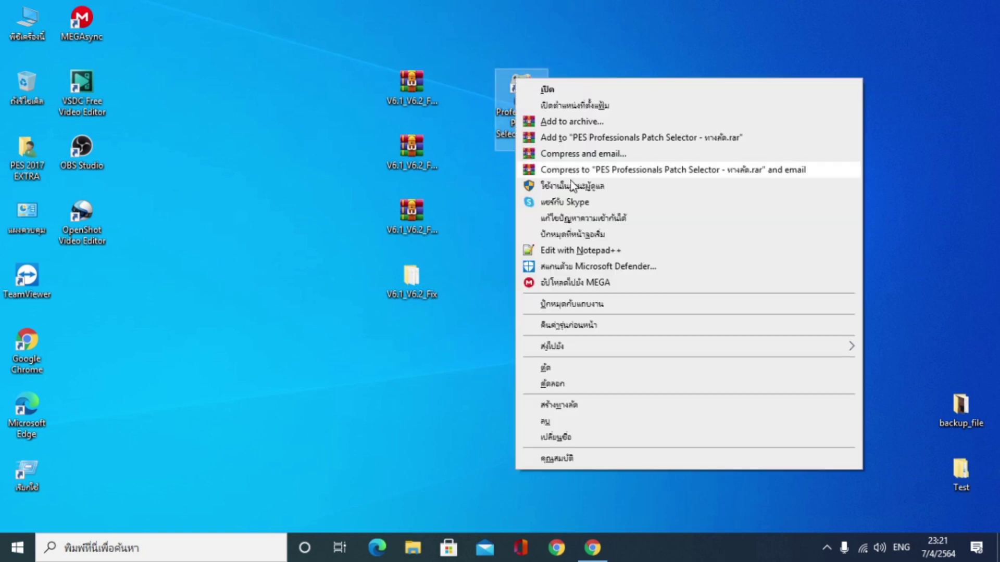
pyautogui.click(526, 185)
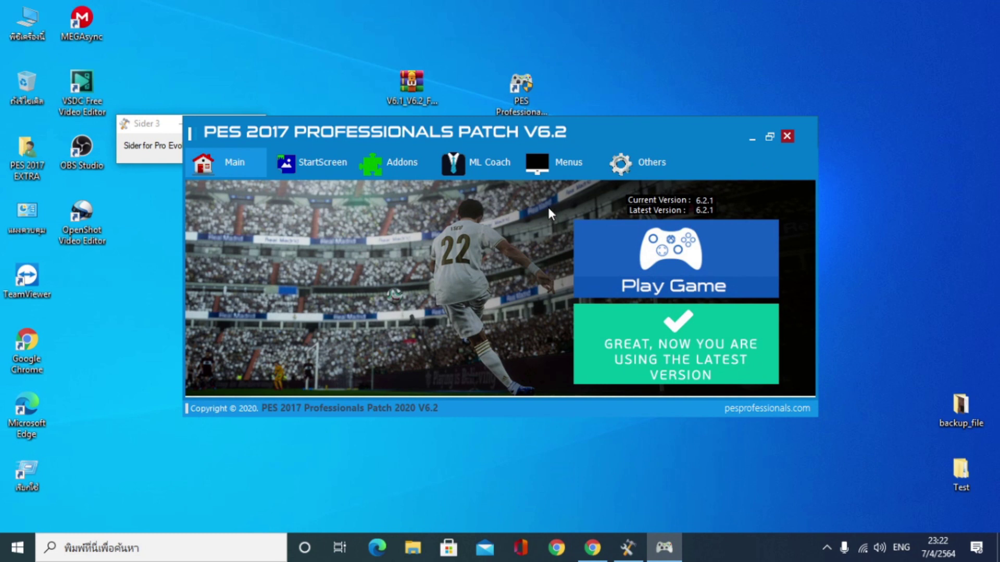
# - Open the patch selector's Dpfilelist Generator and set the DLC option to No DLC
pyautogui.click(633, 162)
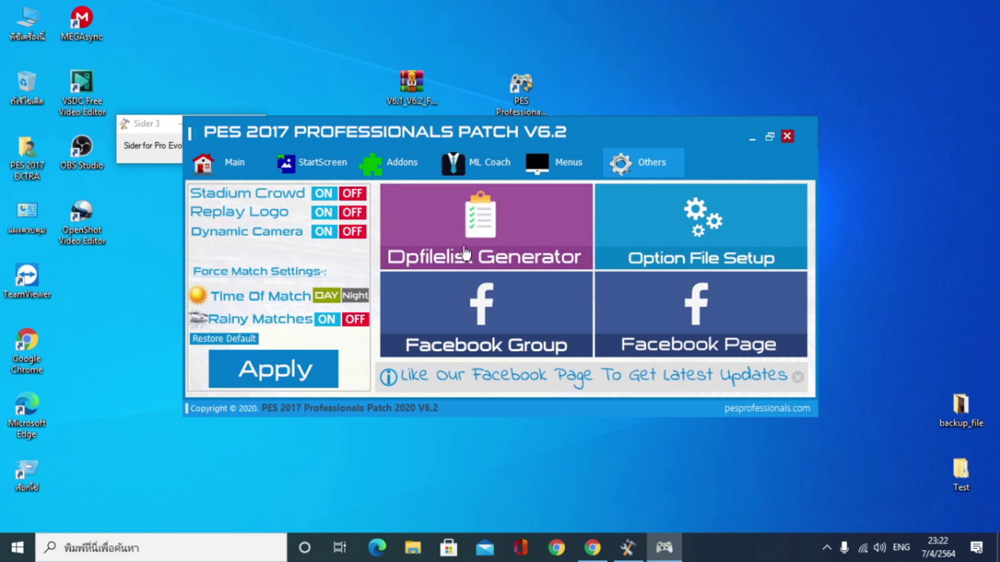
pyautogui.click(458, 241)
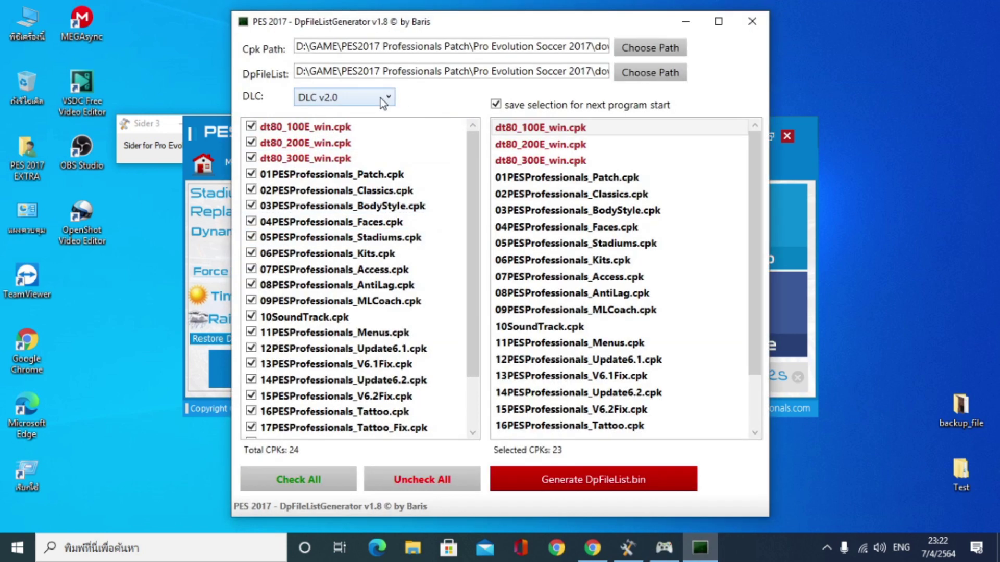
pyautogui.click(370, 103)
pyautogui.click(354, 111)
# - Check Face_Update1.cpk, Ronaldo_JR.cpk and 17PESProfessionals_Tattoo_Fix.cpk in the selected list, generate DpFileList.bin and close the generator
pyautogui.scroll(-2, 552, 359)
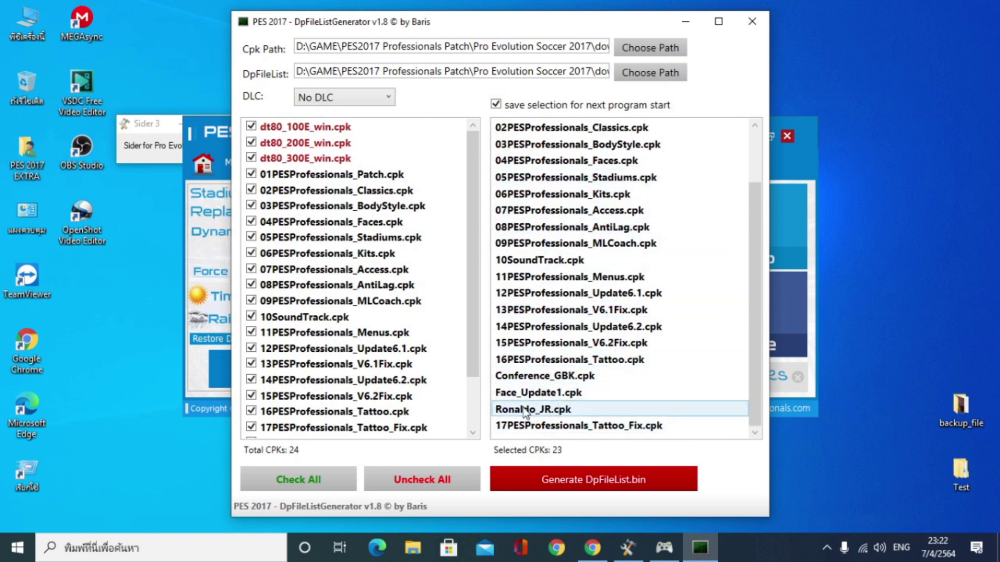
pyautogui.click(501, 396)
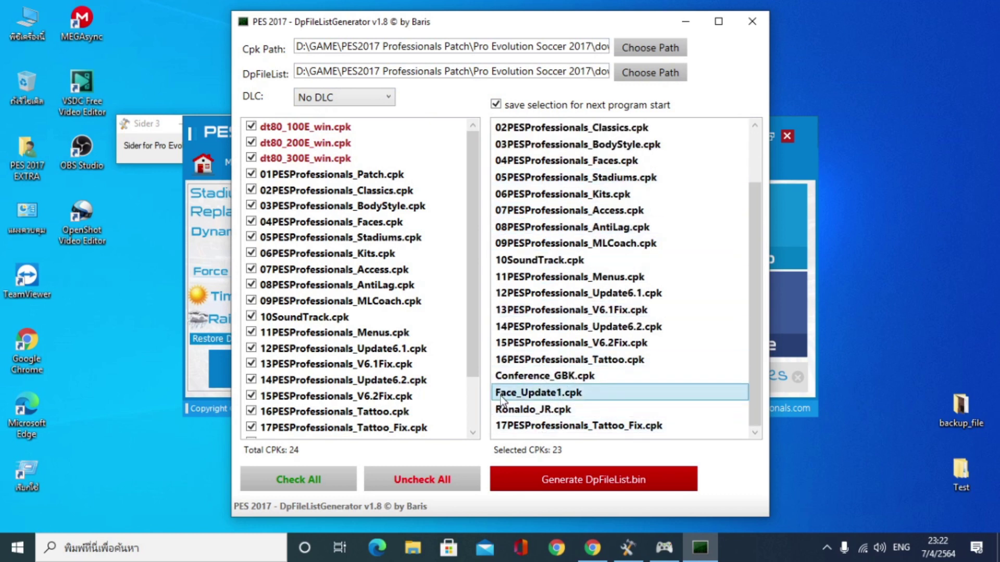
pyautogui.click(531, 411)
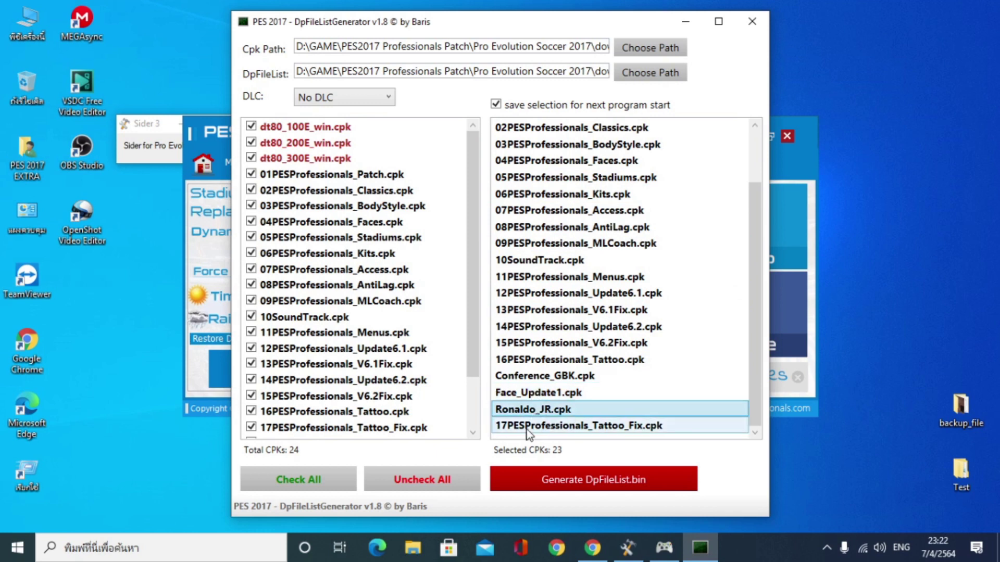
pyautogui.click(526, 428)
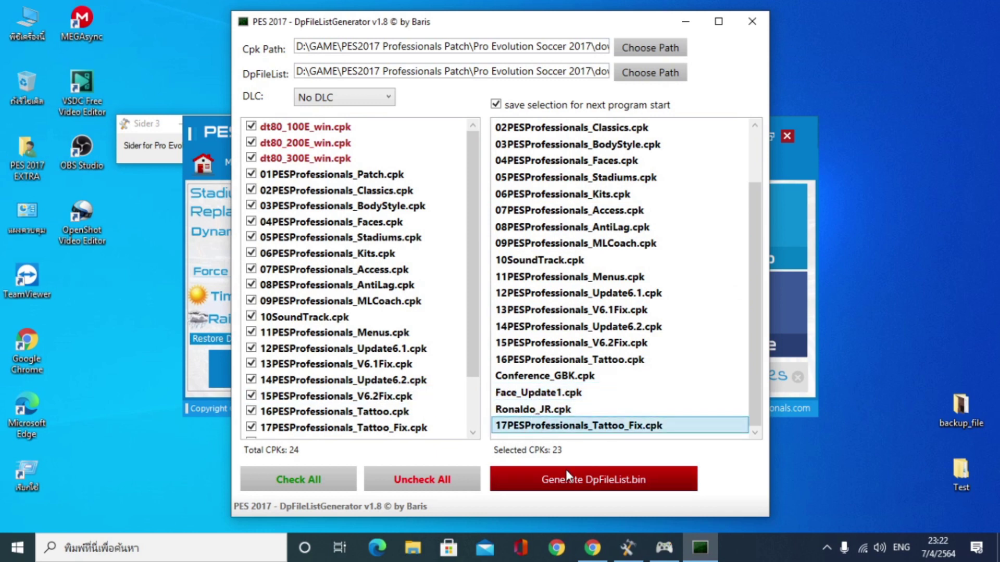
pyautogui.click(586, 478)
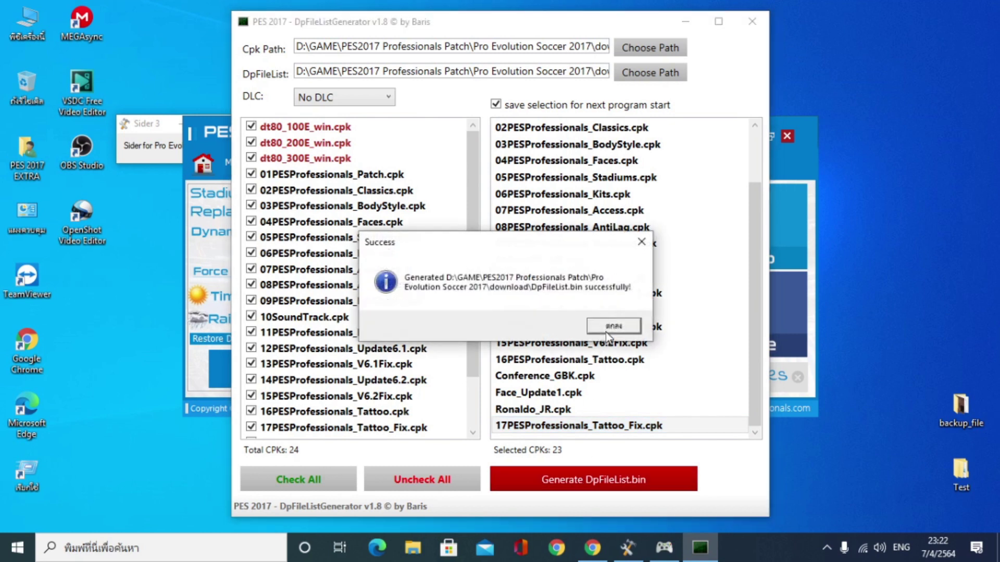
pyautogui.click(599, 330)
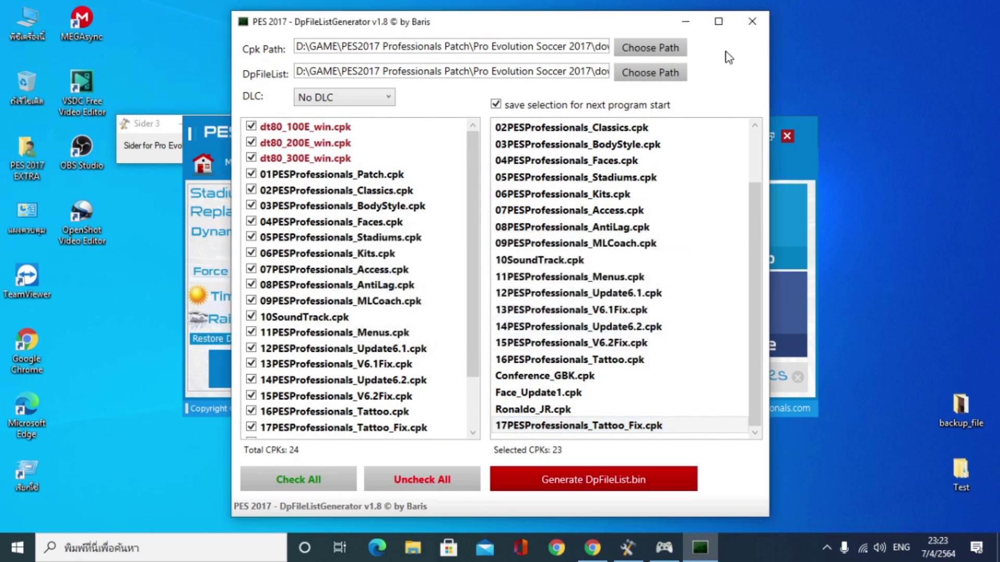
pyautogui.click(751, 20)
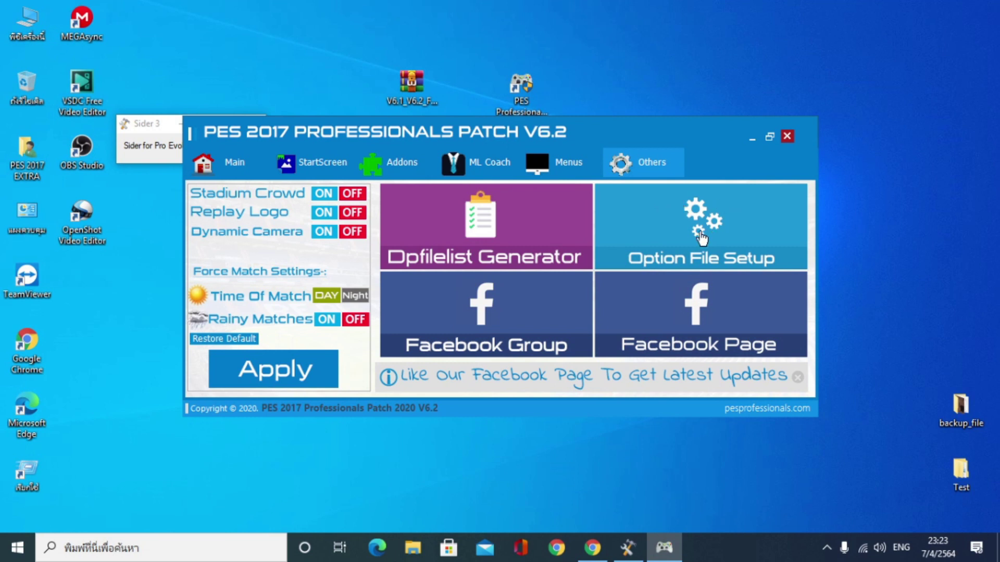
# - Run Option File Setup and launch the game from the patch selector
pyautogui.click(701, 238)
pyautogui.click(564, 326)
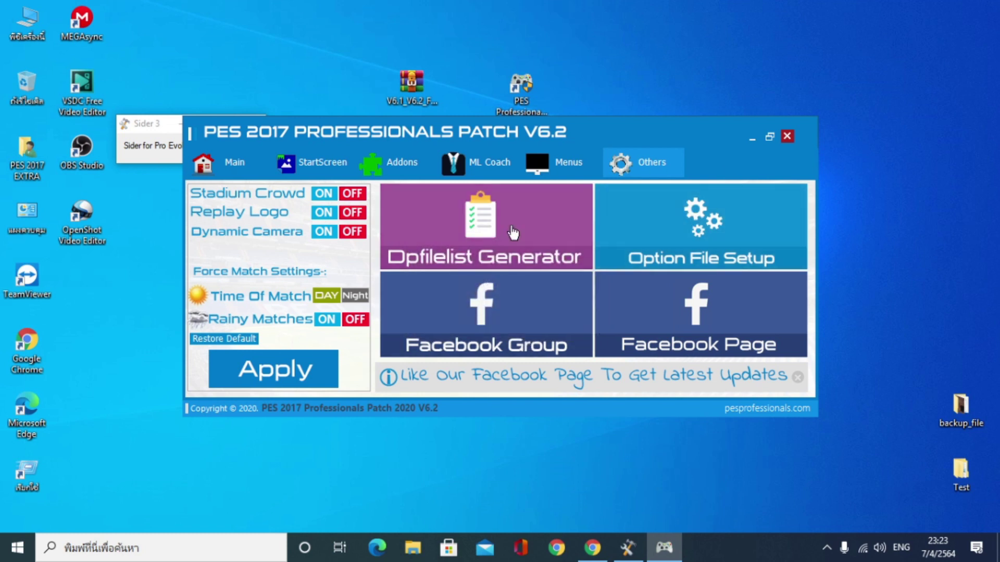
pyautogui.click(211, 157)
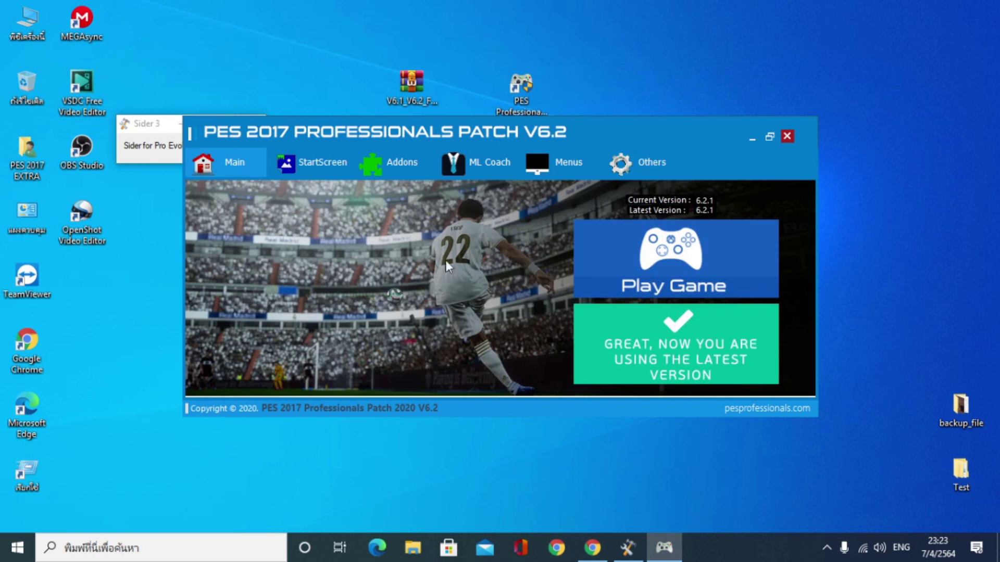
pyautogui.click(684, 276)
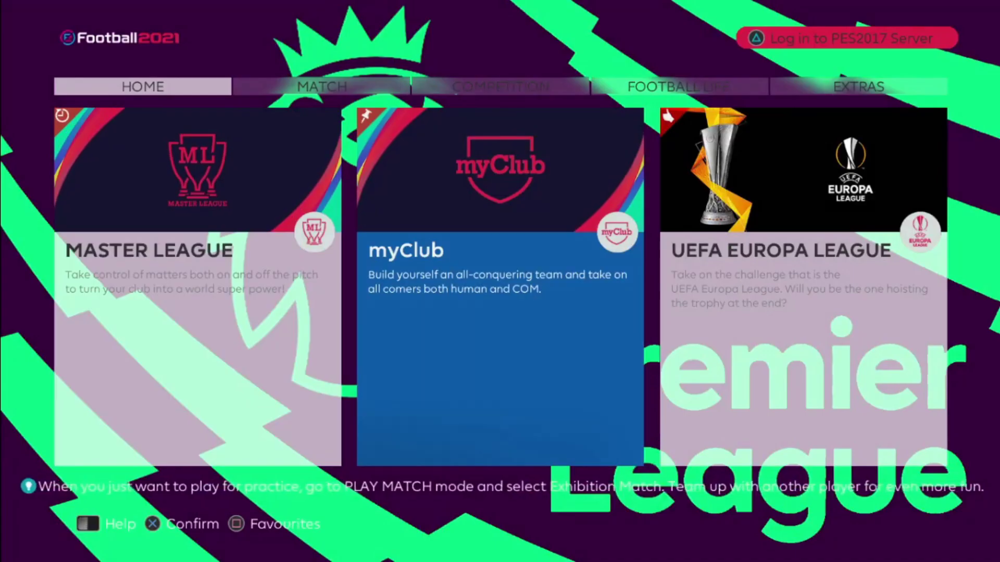
# - Start a Play Match game and confirm the controller on the home side
pyautogui.press('Right')
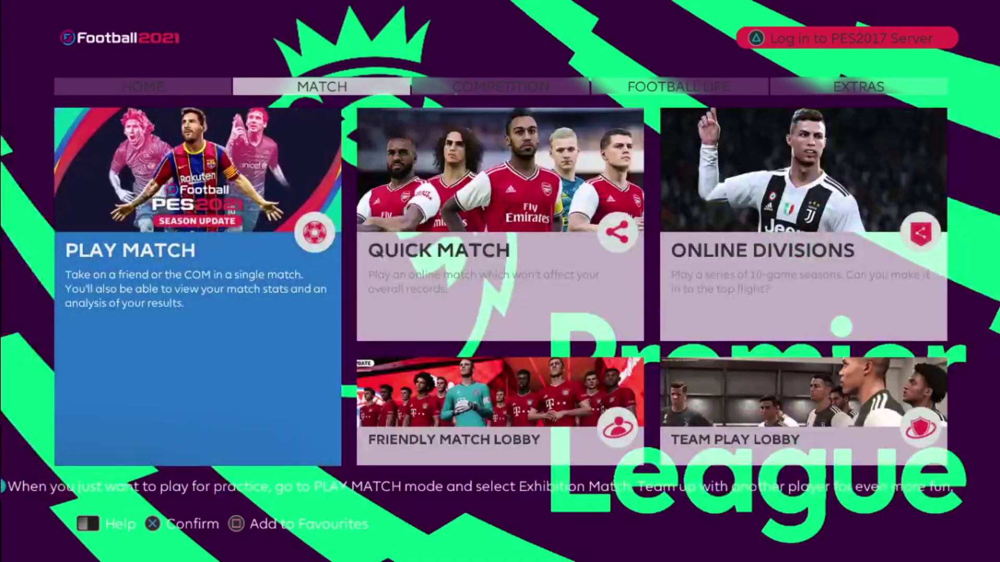
pyautogui.press('Return')
pyautogui.press('Down')
pyautogui.press('Return')
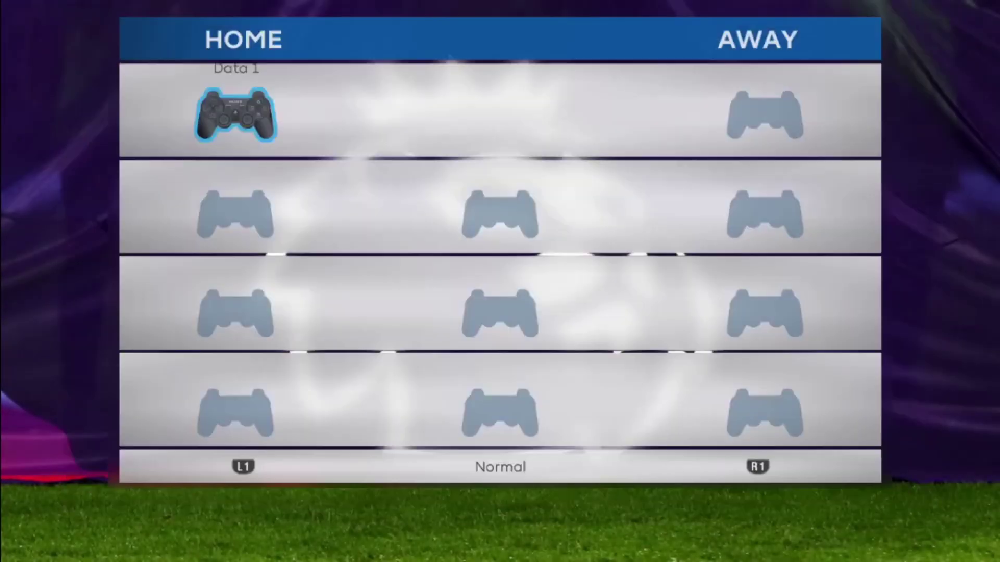
pyautogui.press('Return')
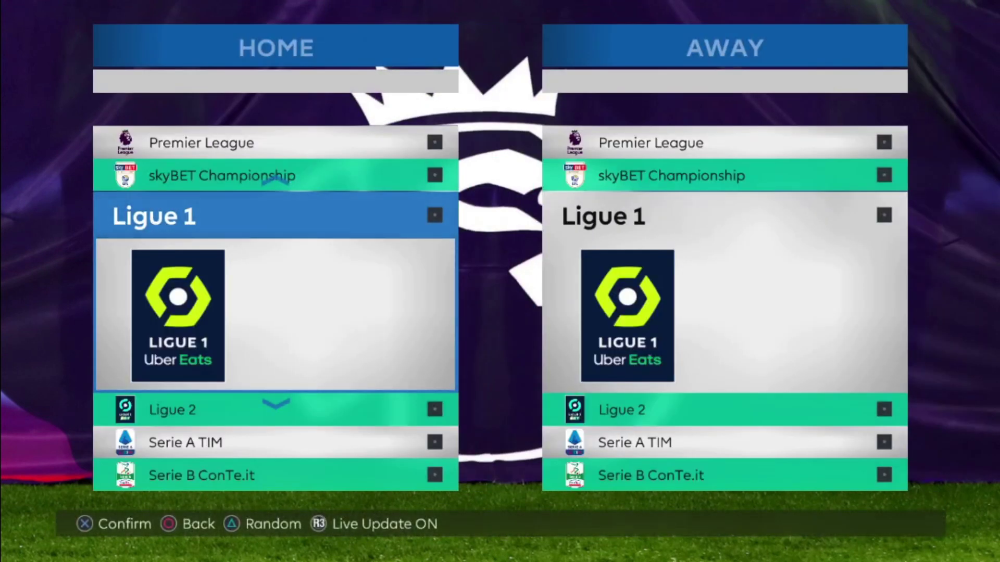
# - Choose Fulham FC from the Premier League as the home team
pyautogui.press('Up')
pyautogui.press('Up')
pyautogui.press('Return')
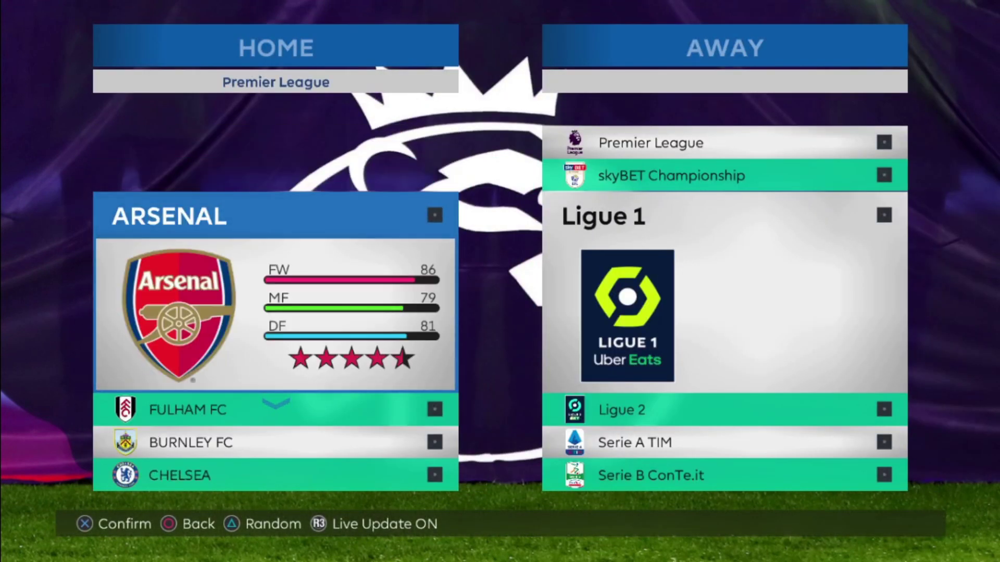
pyautogui.press('Down')
pyautogui.press('Down')
pyautogui.press('Up')
pyautogui.press('Return')
# - Choose Sheffield United FC from the Premier League as the away team and view the pre-match screen
pyautogui.press('Up')
pyautogui.press('Up')
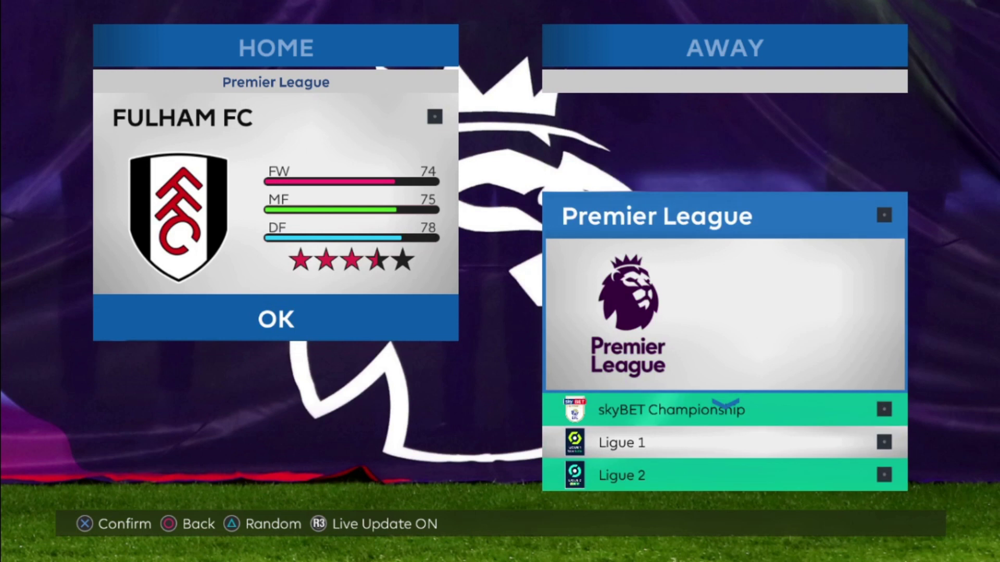
pyautogui.press('Return')
pyautogui.press('Down')
pyautogui.press('Down')
pyautogui.press('Down')
pyautogui.press('Down')
pyautogui.press('Down')
pyautogui.press('Down')
pyautogui.press('Down')
pyautogui.press('Down')
pyautogui.press('Down')
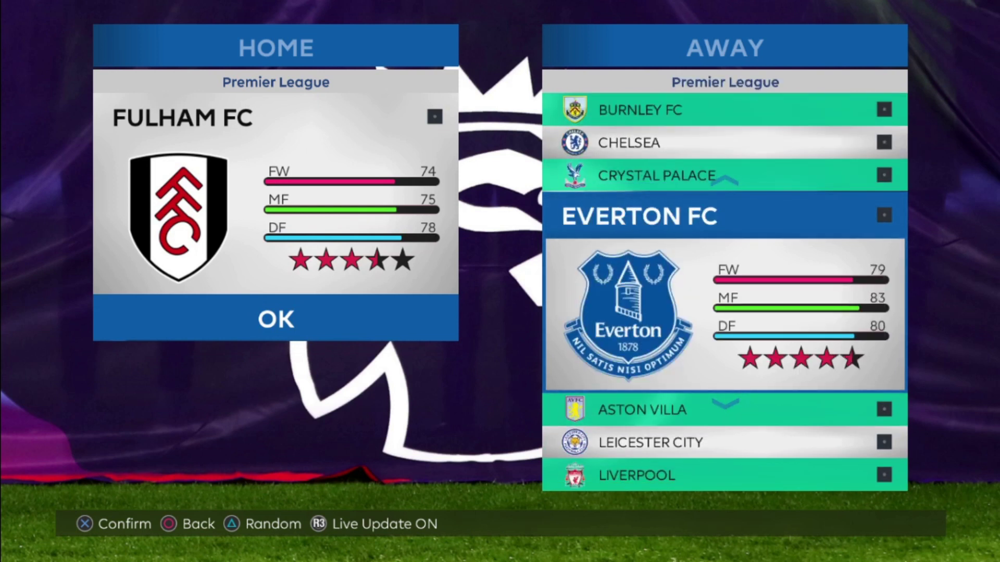
pyautogui.press('Down')
pyautogui.press('Down')
pyautogui.press('Down')
pyautogui.press('Down')
pyautogui.press('Down')
pyautogui.press('Down')
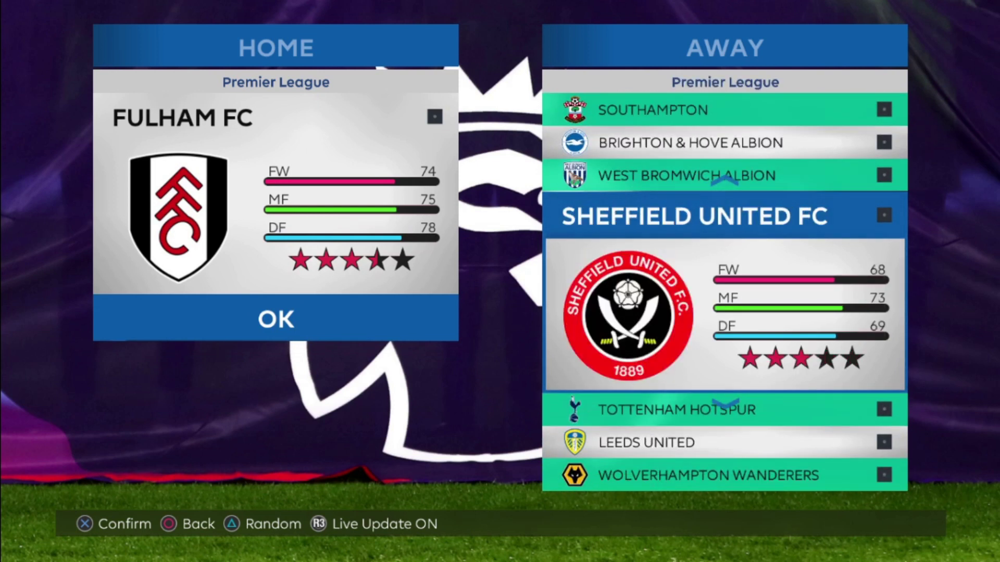
pyautogui.press('Return')
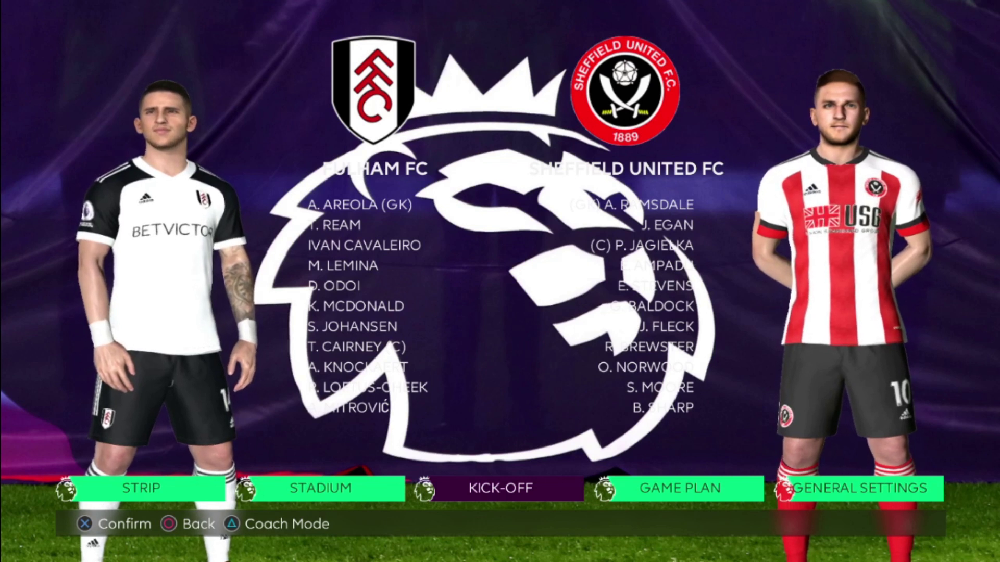
# - Back out of the pre-match screen and away team choice to the home team selection
pyautogui.press('Escape')
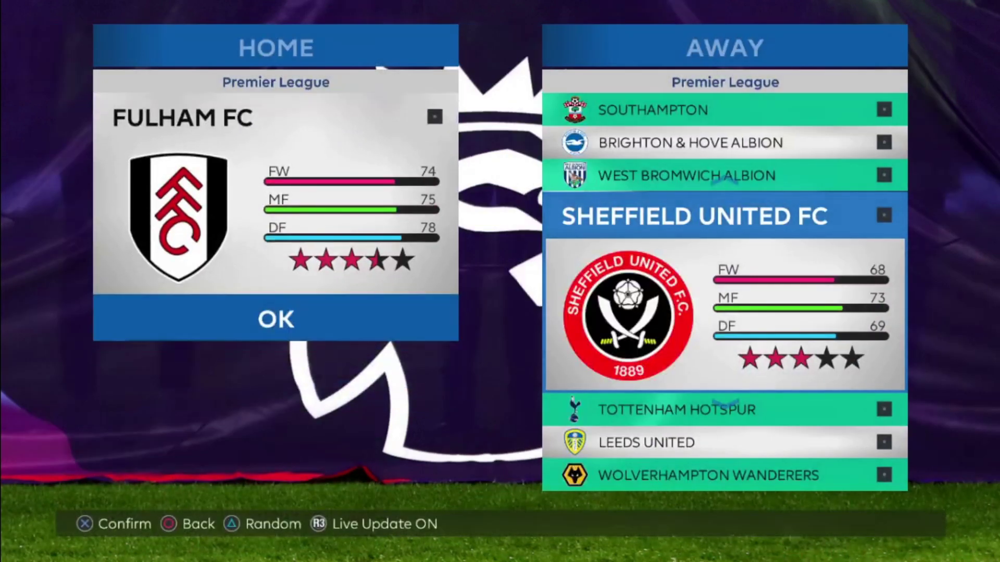
pyautogui.press('Escape')
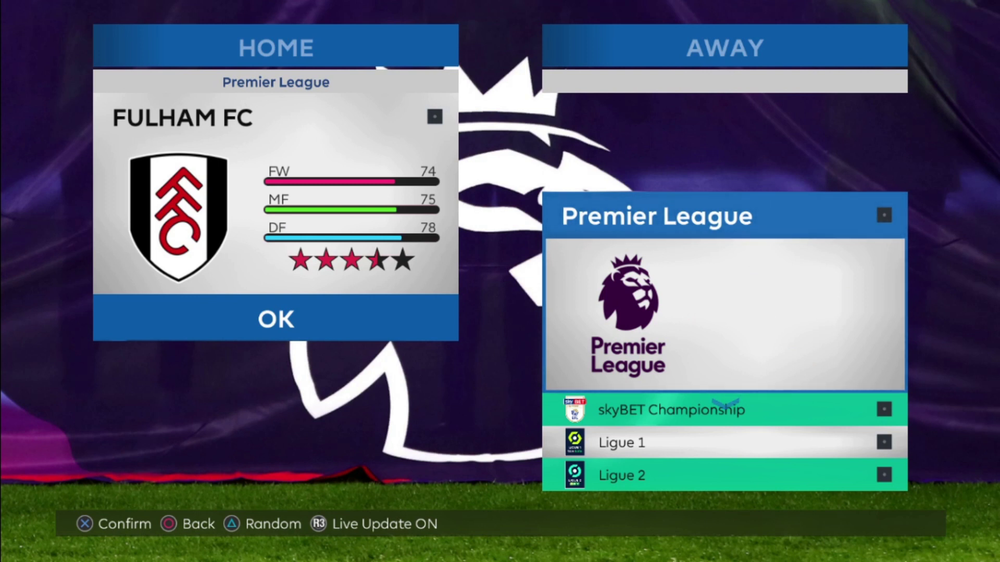
pyautogui.press('Escape')
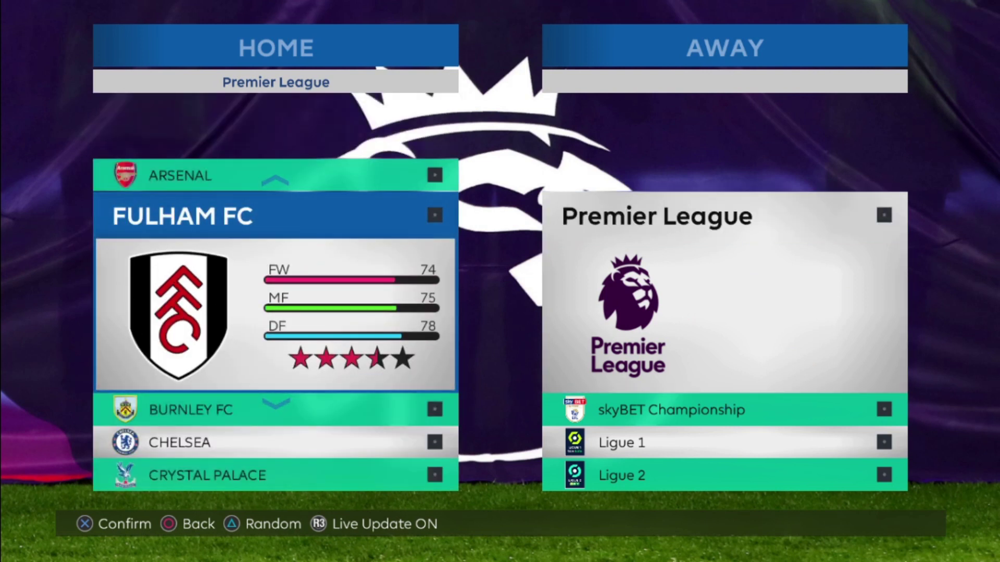
# - Choose A.C. Ajaccio from Ligue 2 as the home team
pyautogui.press('Escape')
pyautogui.press('Down')
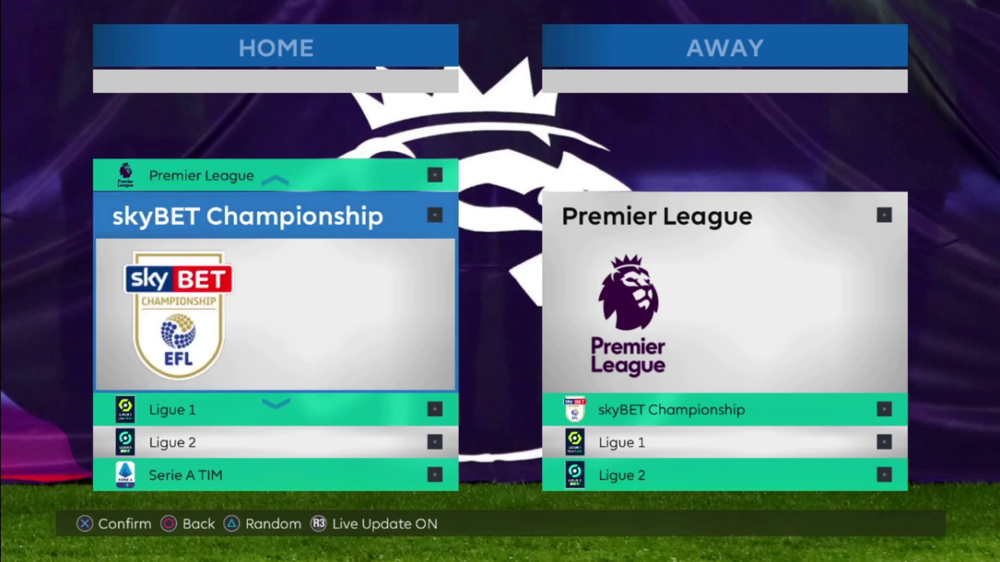
pyautogui.press('Down')
pyautogui.press('Down')
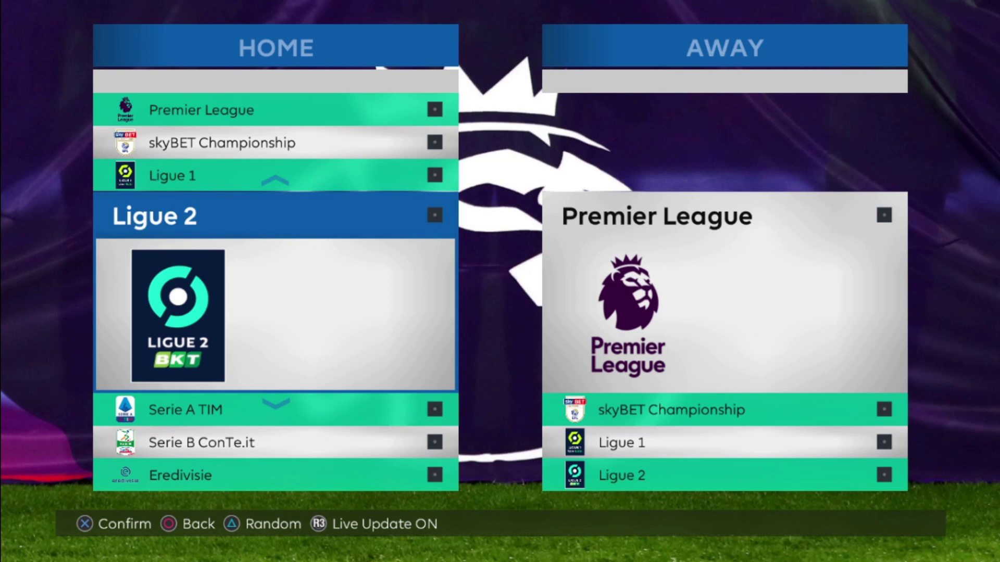
pyautogui.press('Return')
pyautogui.press('Return')
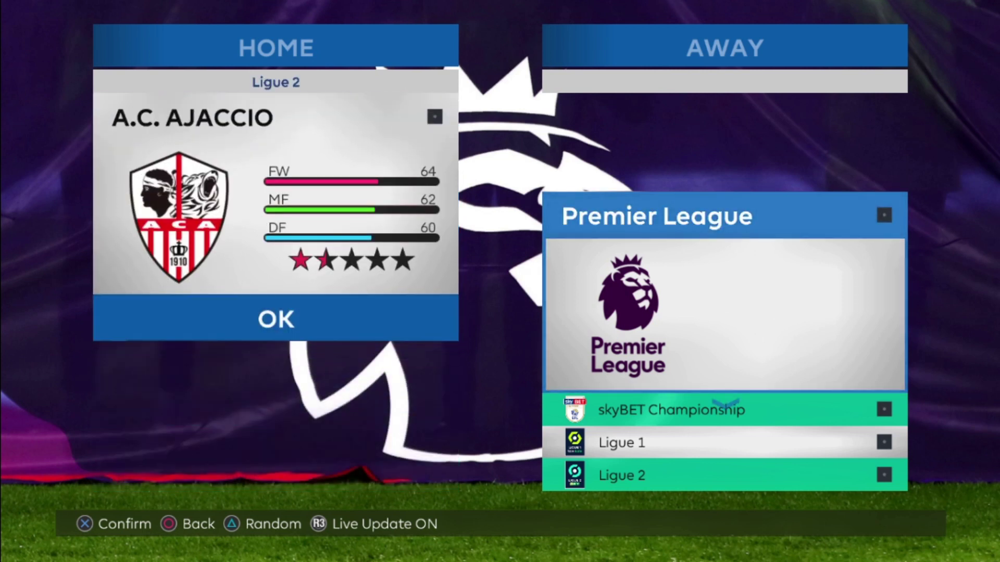
# - Choose Bourg en Bresse 01 from Ligue 2 as the away team and view the pre-match screen
pyautogui.press('Down')
pyautogui.press('Down')
pyautogui.press('Down')
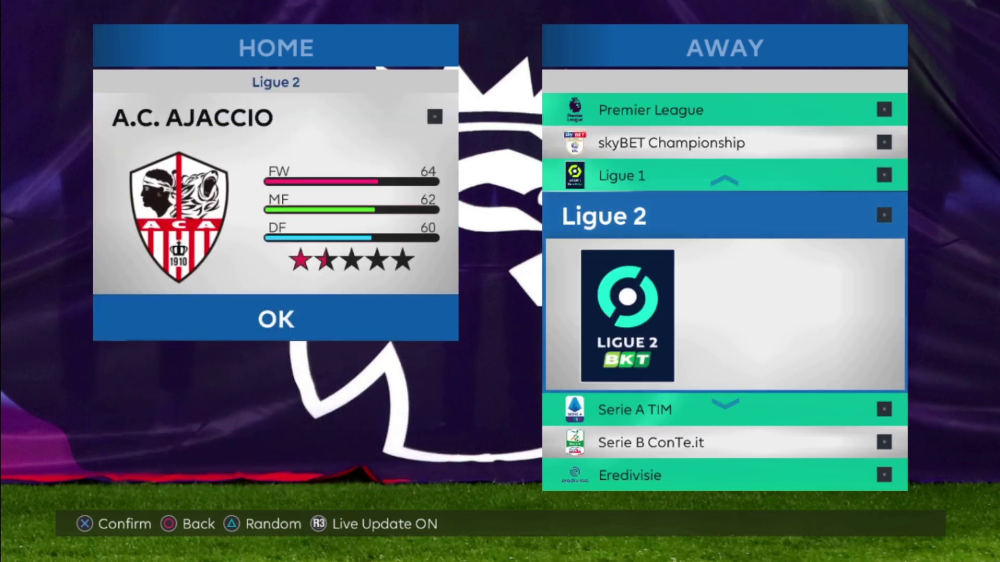
pyautogui.press('Return')
pyautogui.press('Down')
pyautogui.press('Down')
pyautogui.press('Return')
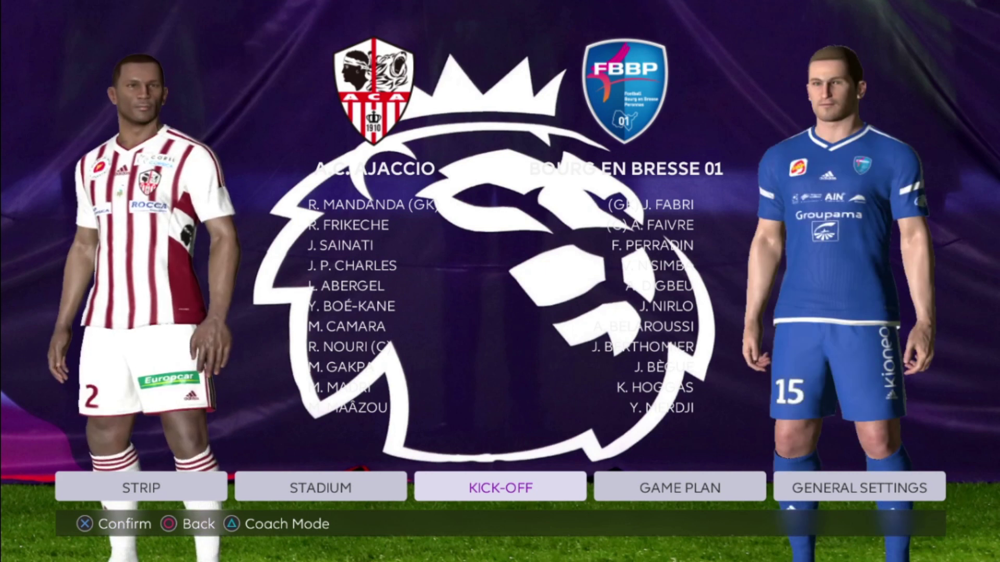
# - Leave the pre-match screen and return to the home side's league selection
pyautogui.press('Escape')
pyautogui.press('Escape')
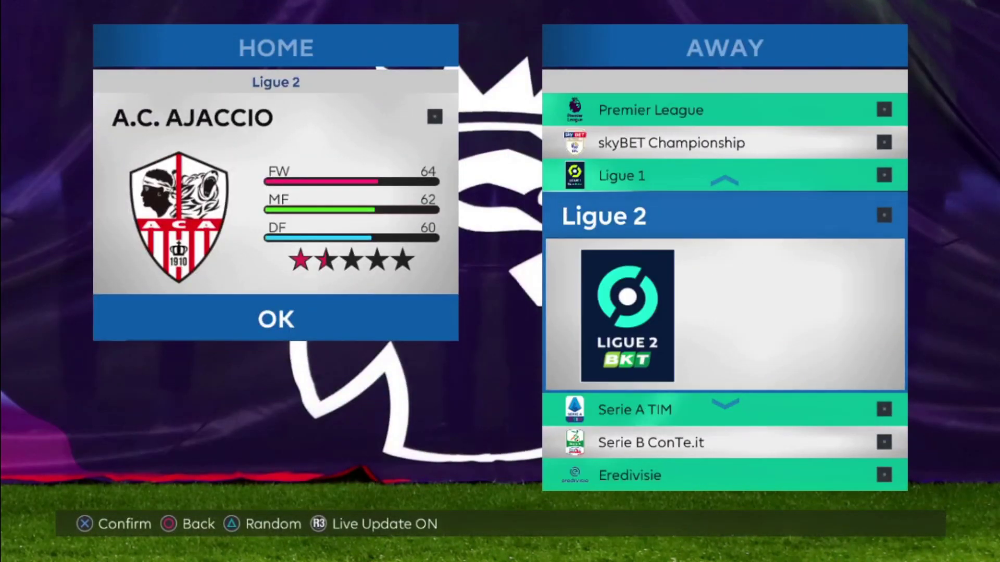
pyautogui.press('Escape')
pyautogui.press('Escape')
# - Choose Empoli FC from Serie B ConTe.it as the home team
pyautogui.press('Up')
pyautogui.press('Up')
pyautogui.press('Up')
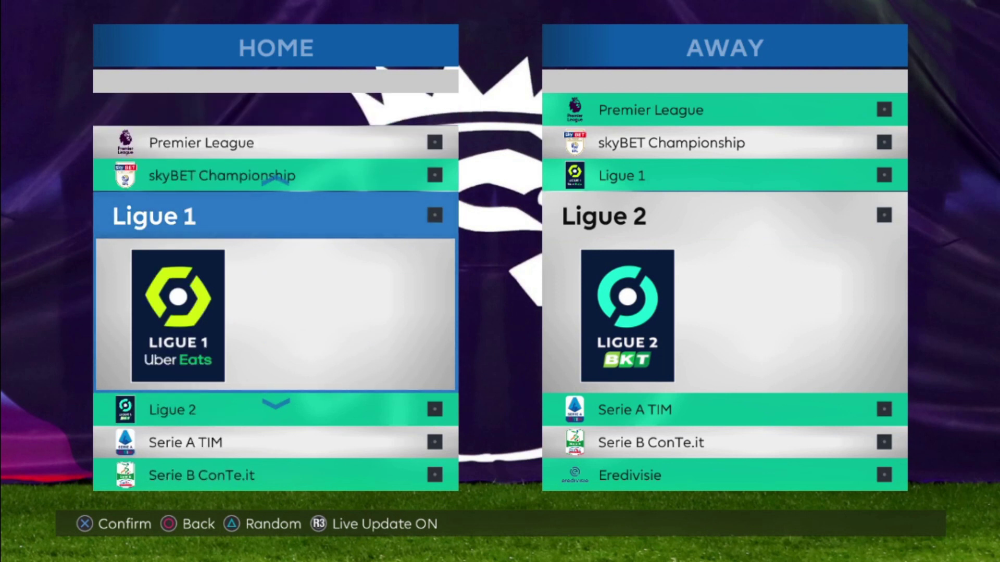
pyautogui.press('Down')
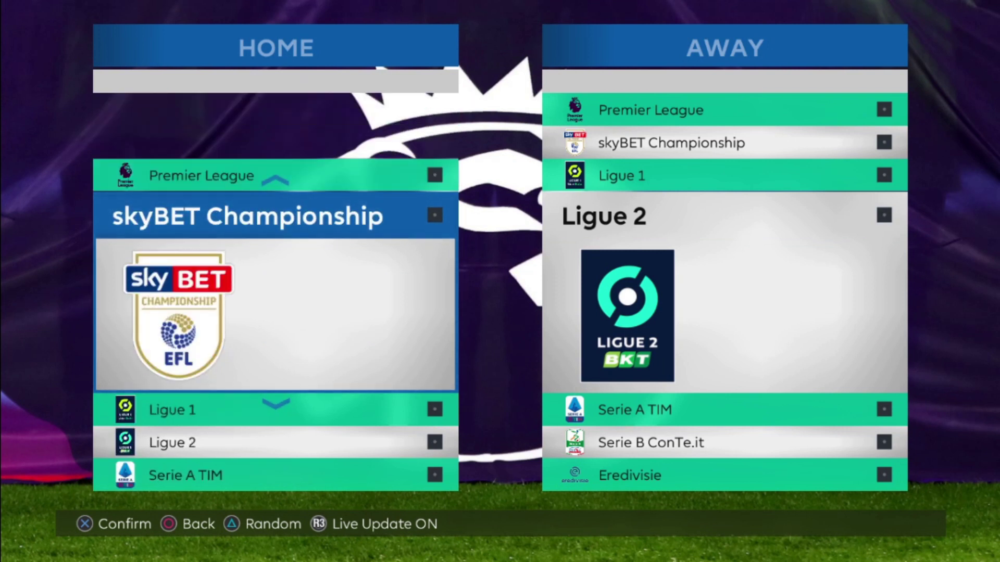
pyautogui.press('Down')
pyautogui.press('Down')
pyautogui.press('Down')
pyautogui.press('Down')
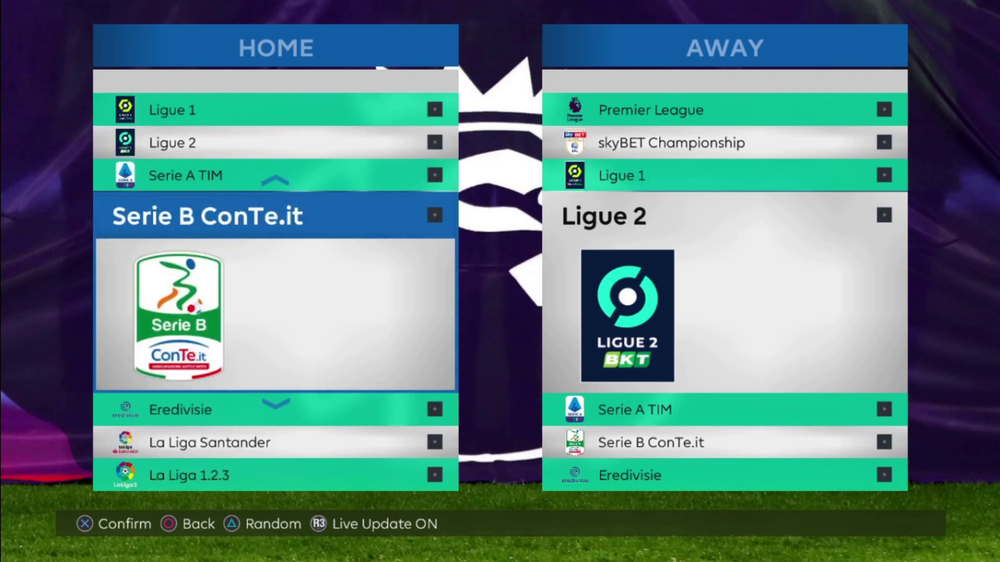
pyautogui.press('Return')
pyautogui.press('Down')
pyautogui.press('Down')
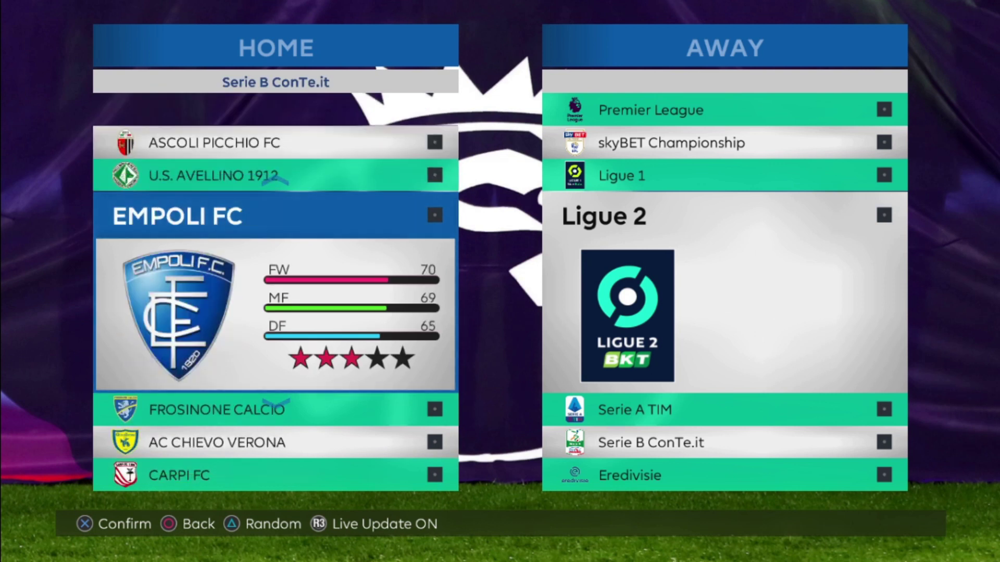
pyautogui.press('Return')
# - Choose Frosinone Calcio from Serie B ConTe.it as the away team and view the pre-match screen
pyautogui.press('Down')
pyautogui.press('Down')
pyautogui.press('Return')
pyautogui.press('Down')
pyautogui.press('Down')
pyautogui.press('Down')
pyautogui.press('Return')
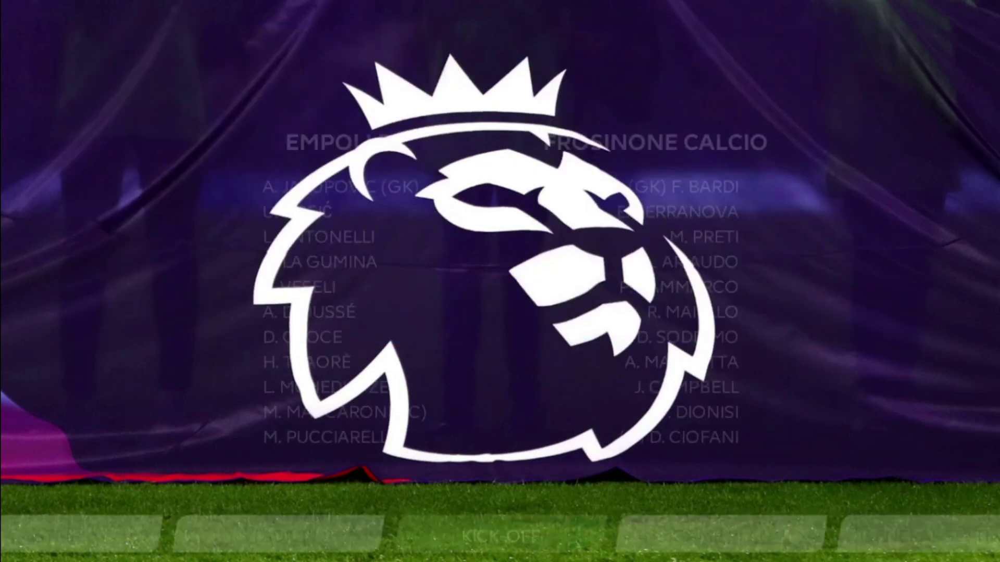